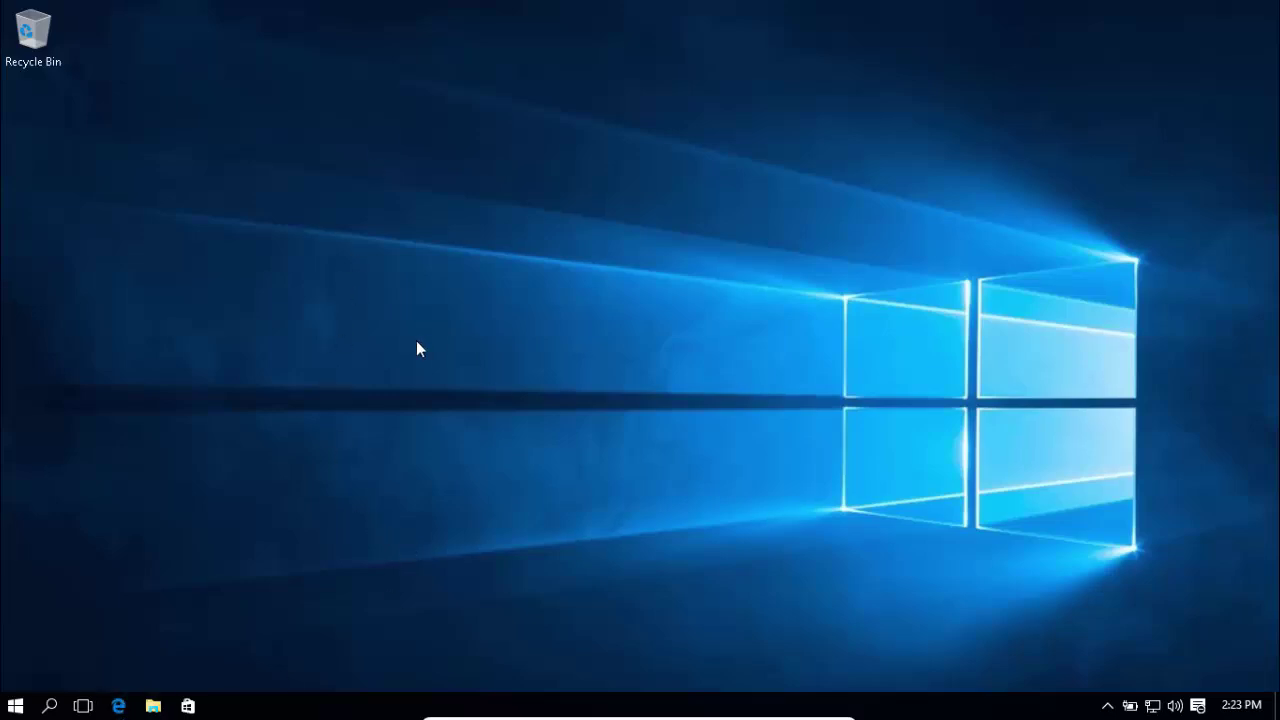
Step: Launch Microsoft Edge and load google.com
{"action": "left_click", "coordinate": [118, 706]}
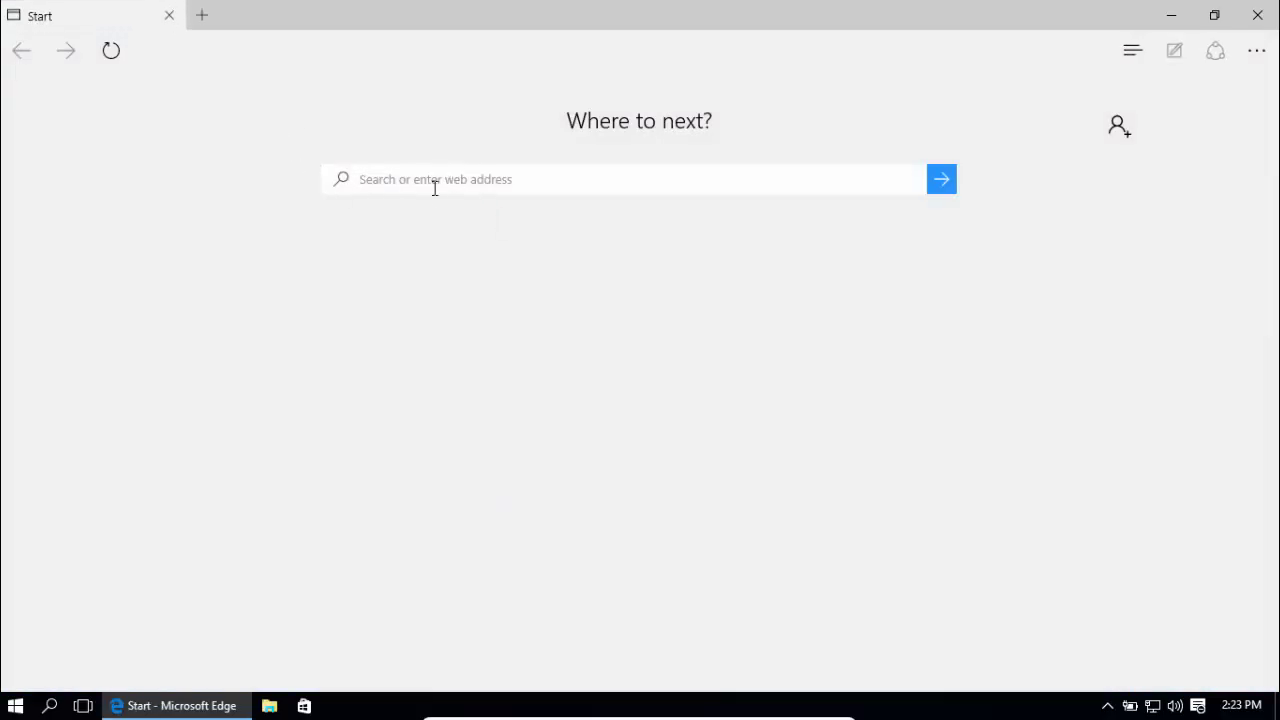
{"action": "type", "text": "go"}
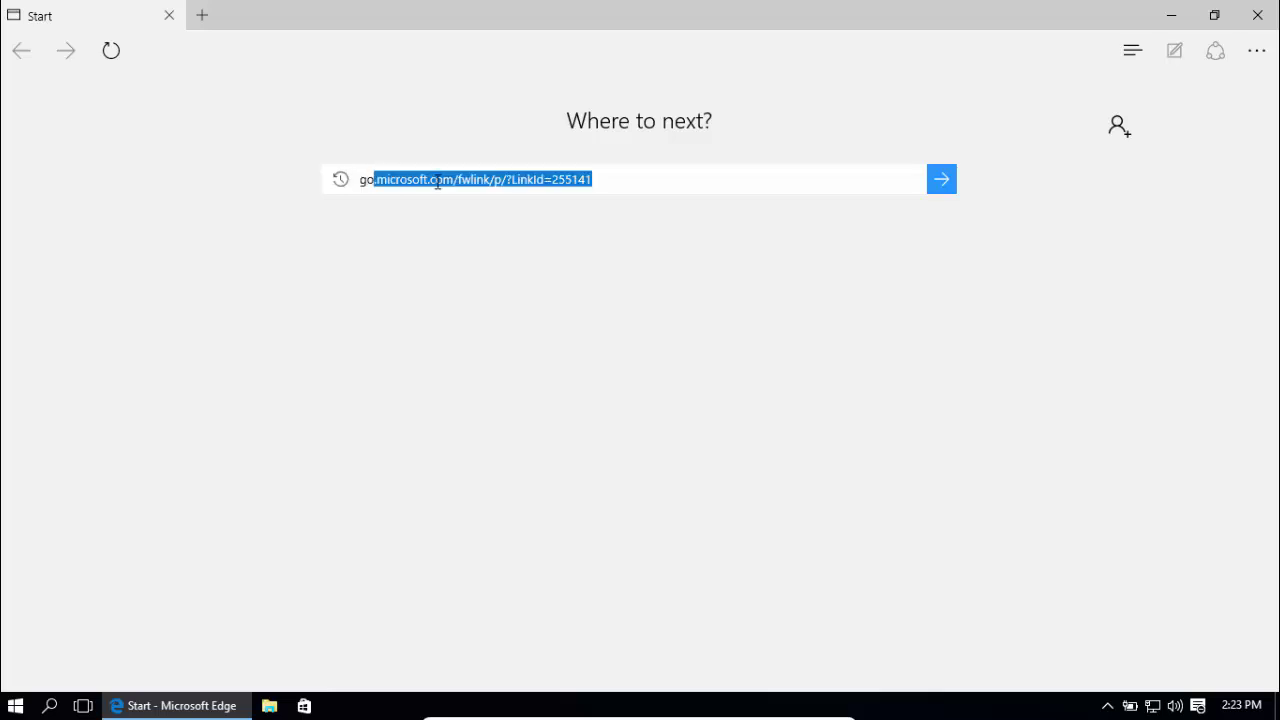
{"action": "type", "text": "ogle.com"}
{"action": "key", "text": "Return"}
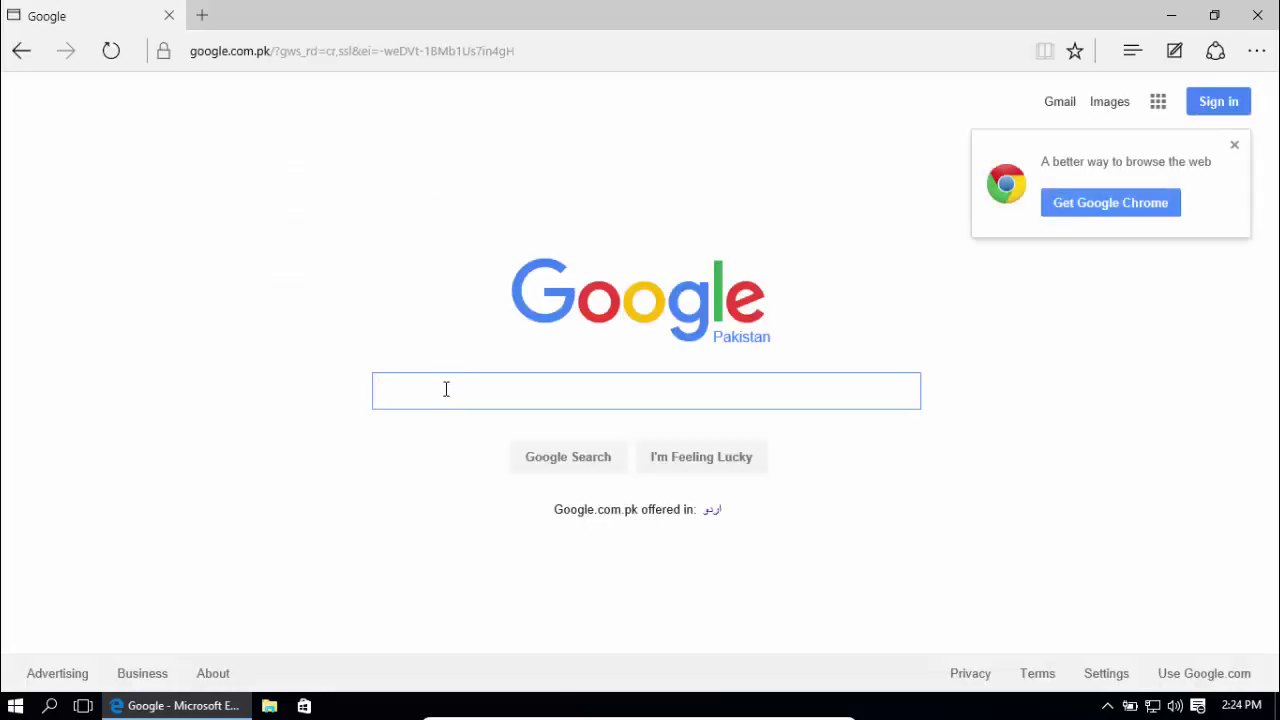
Step: Search Google for 'android x86' and open the official Android-x86 project site
{"action": "type", "text": "andri"}
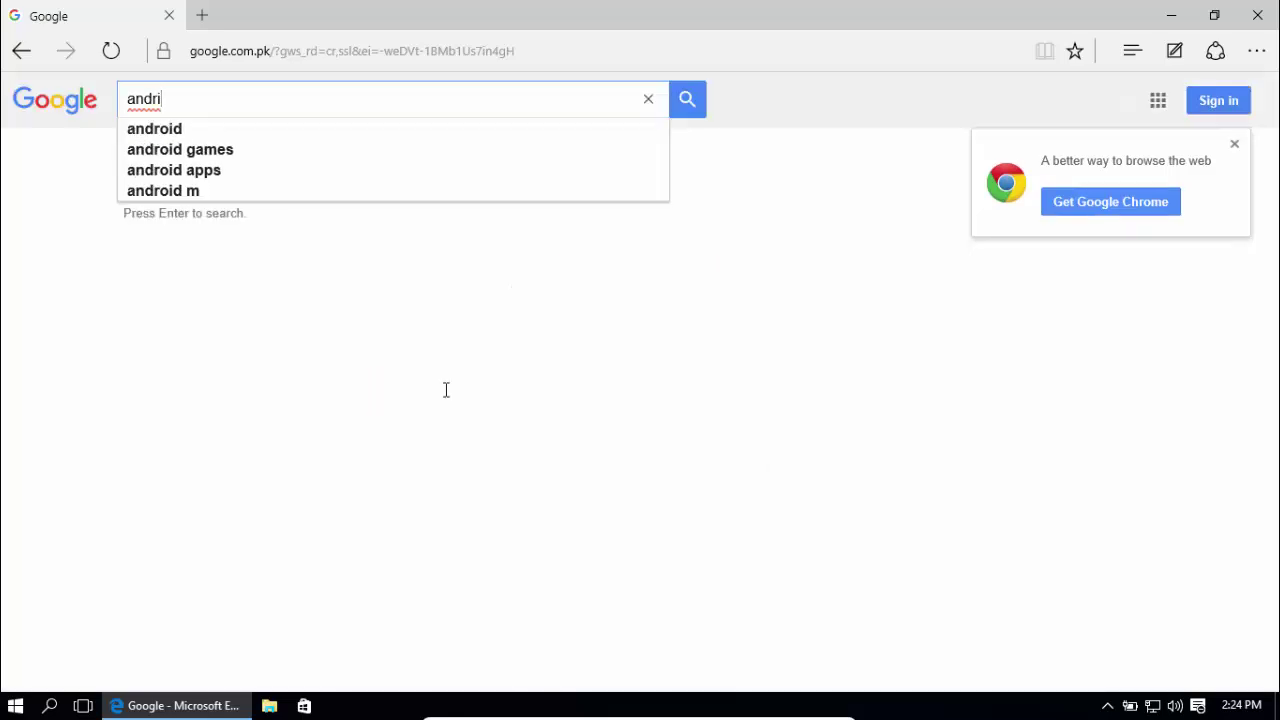
{"action": "key", "text": "BackSpace"}
{"action": "type", "text": "oid "}
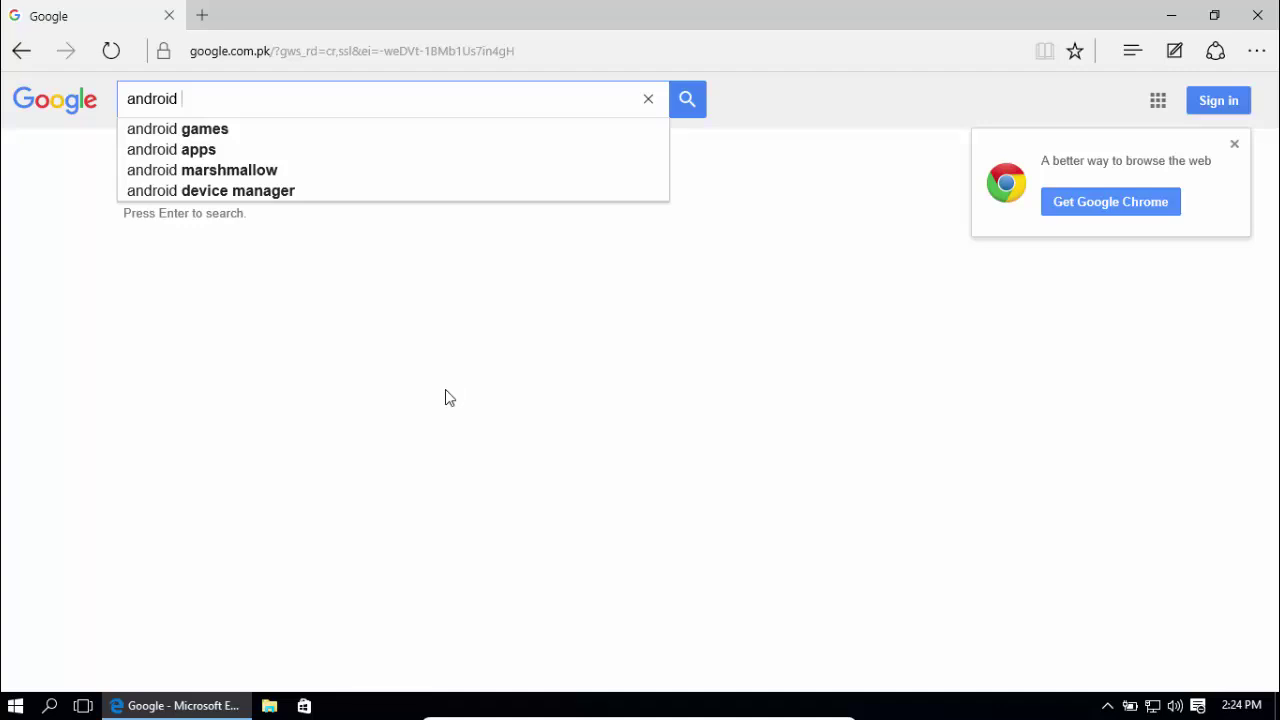
{"action": "type", "text": "x"}
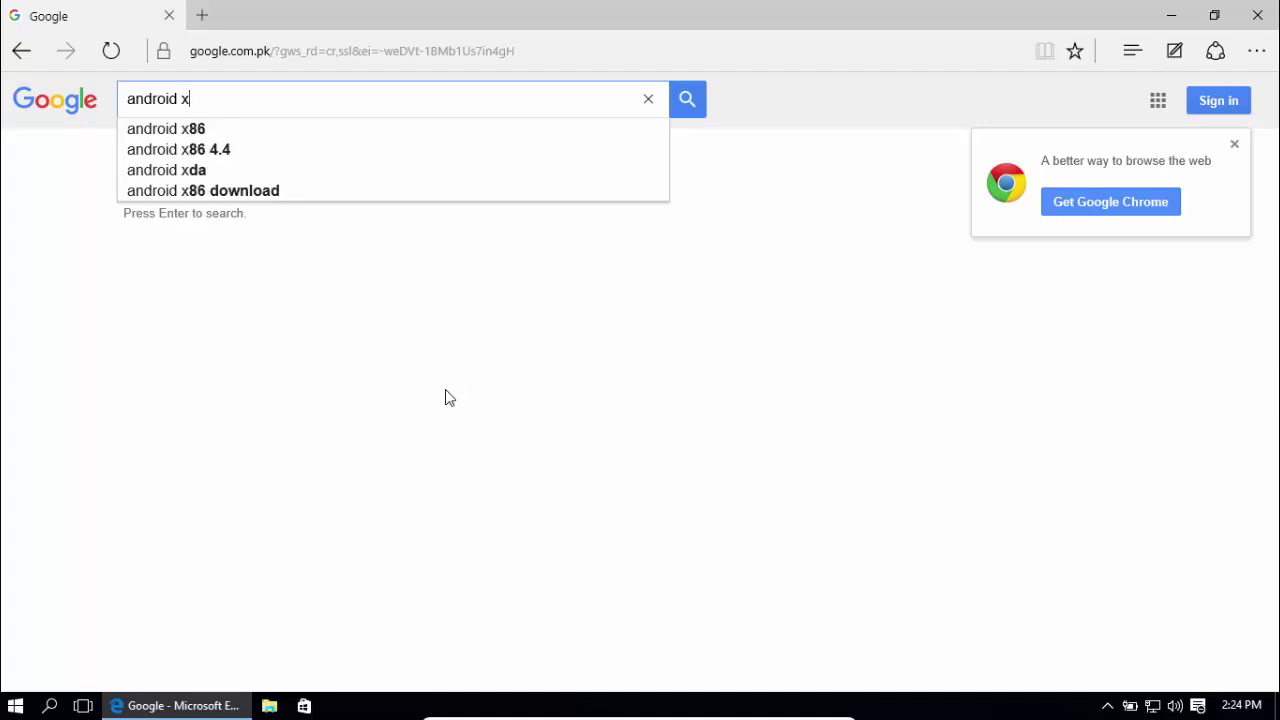
{"action": "type", "text": "8"}
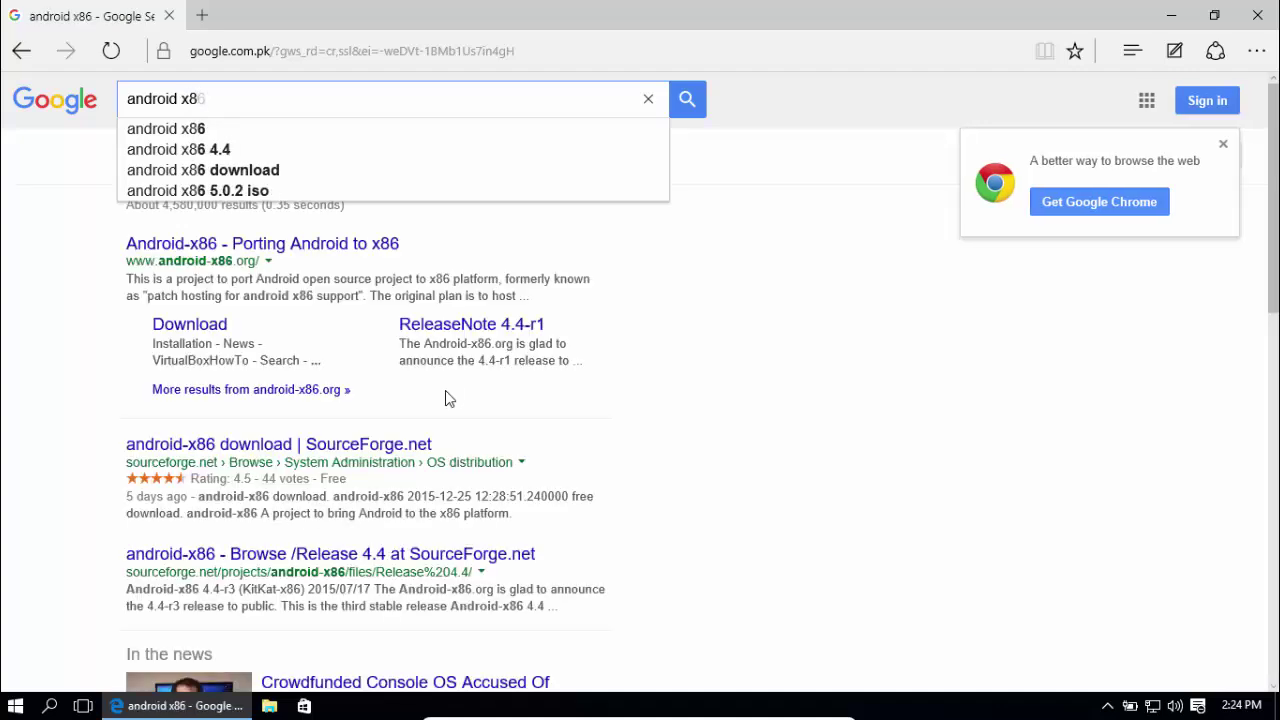
{"action": "type", "text": "6"}
{"action": "key", "text": "Return"}
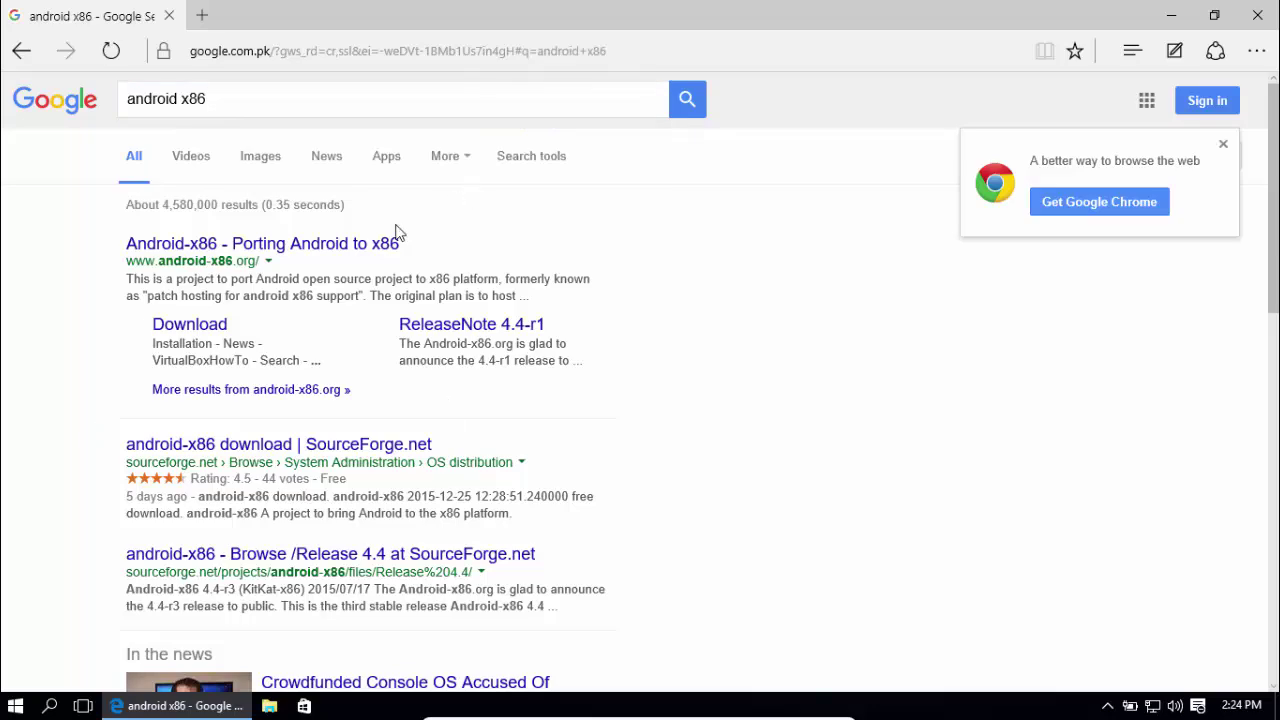
{"action": "left_click", "coordinate": [338, 251]}
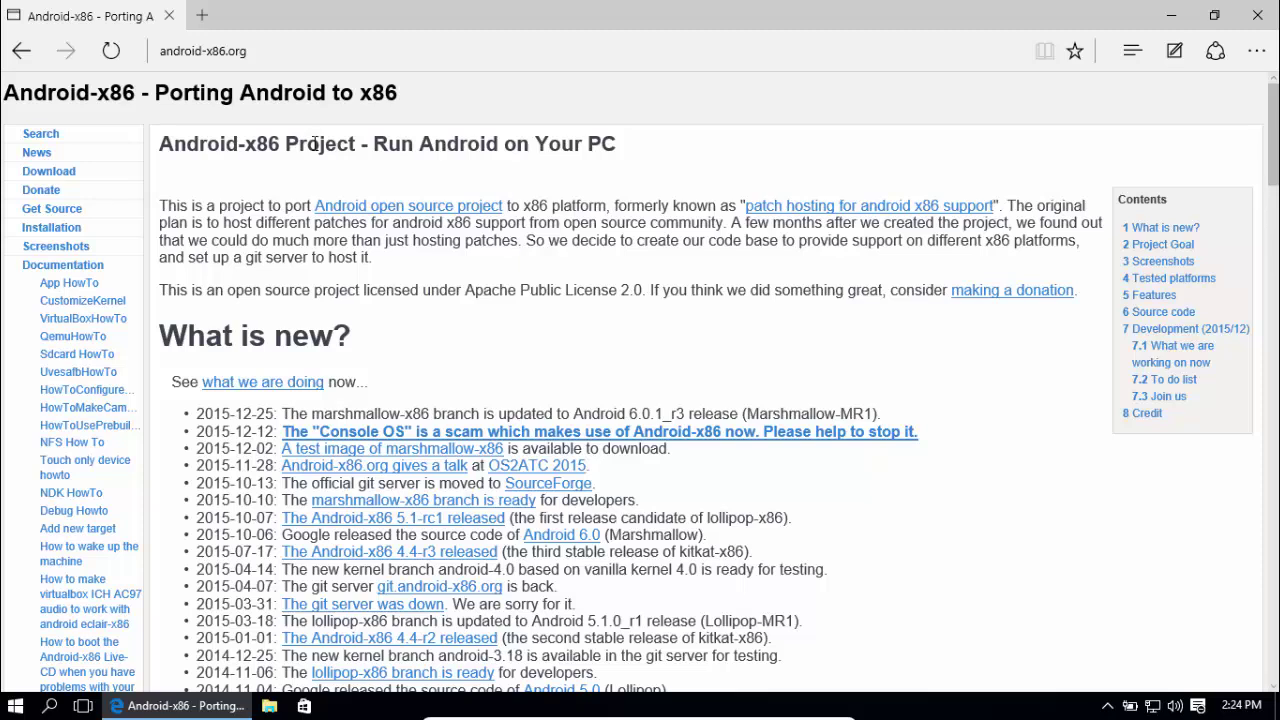
Step: Go to the Android-x86 download page and highlight the Android-x86 5.1 release heading
{"action": "left_click", "coordinate": [58, 189]}
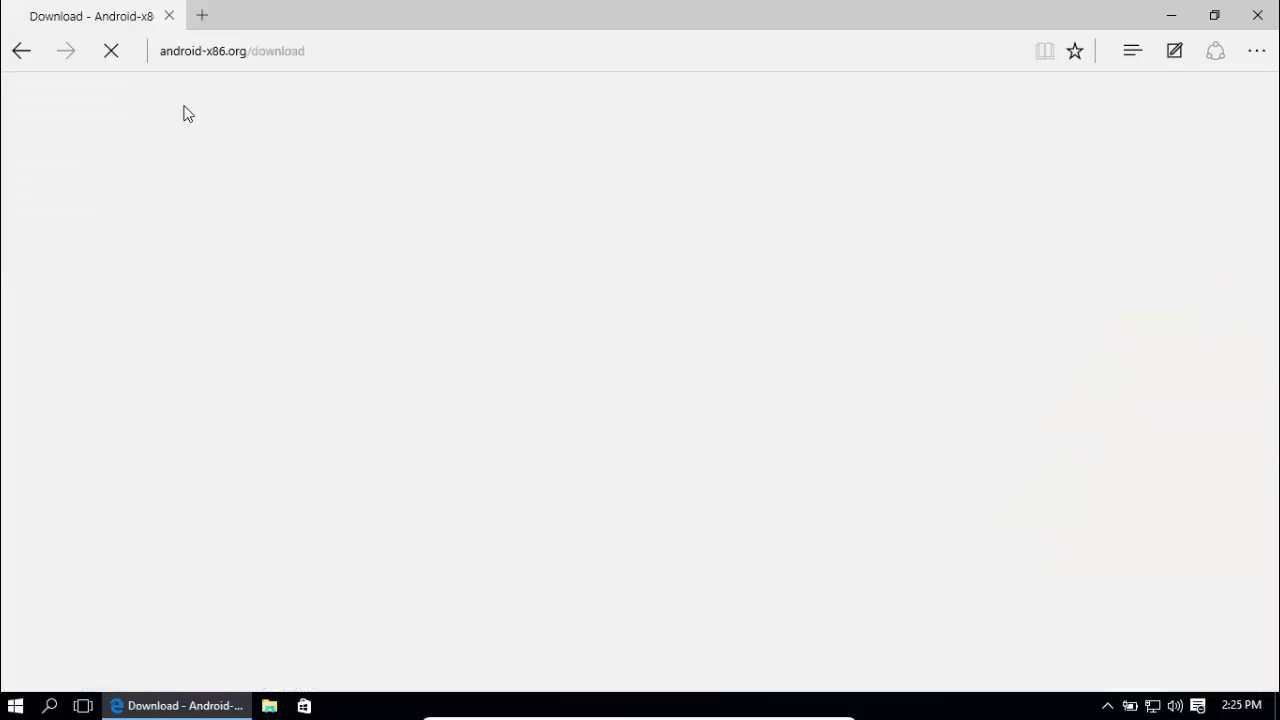
{"action": "scroll", "coordinate": [222, 255], "scroll_direction": "down", "scroll_amount": 3}
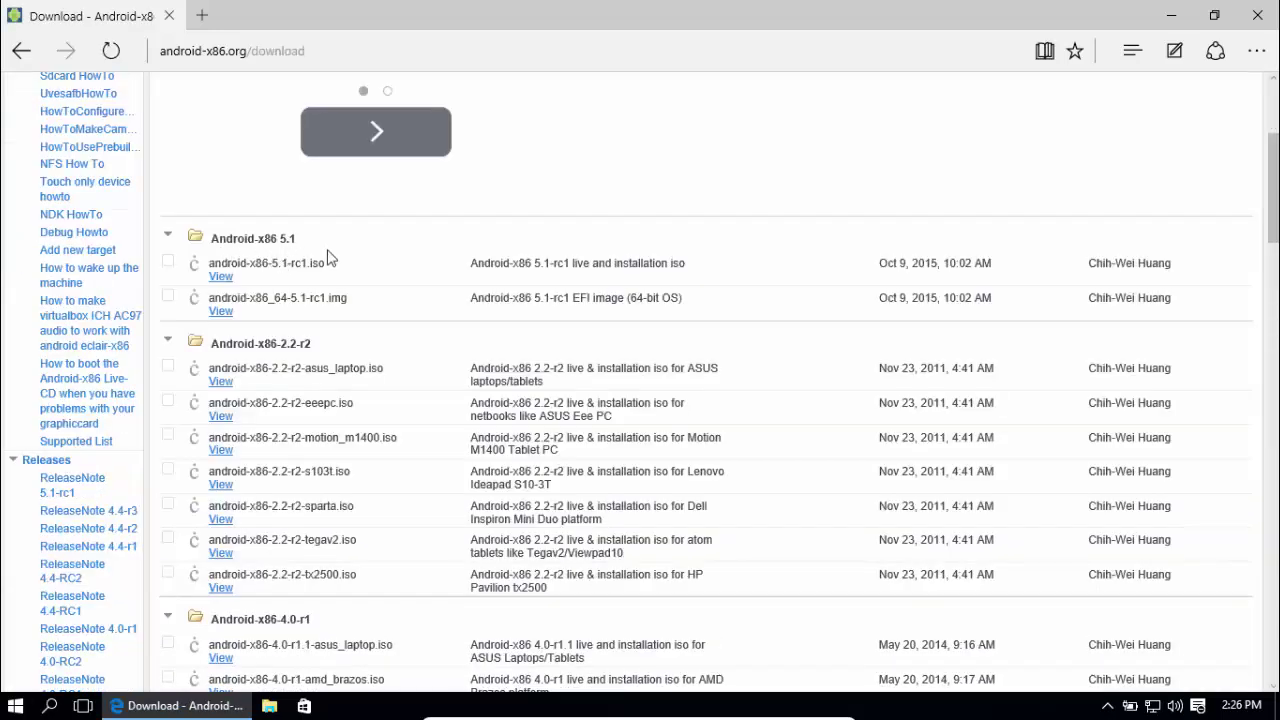
{"action": "left_click_drag", "start_coordinate": [297, 240], "coordinate": [213, 243]}
{"action": "left_click_drag", "start_coordinate": [299, 240], "coordinate": [212, 243]}
{"action": "scroll", "coordinate": [226, 376], "scroll_direction": "up", "scroll_amount": 1}
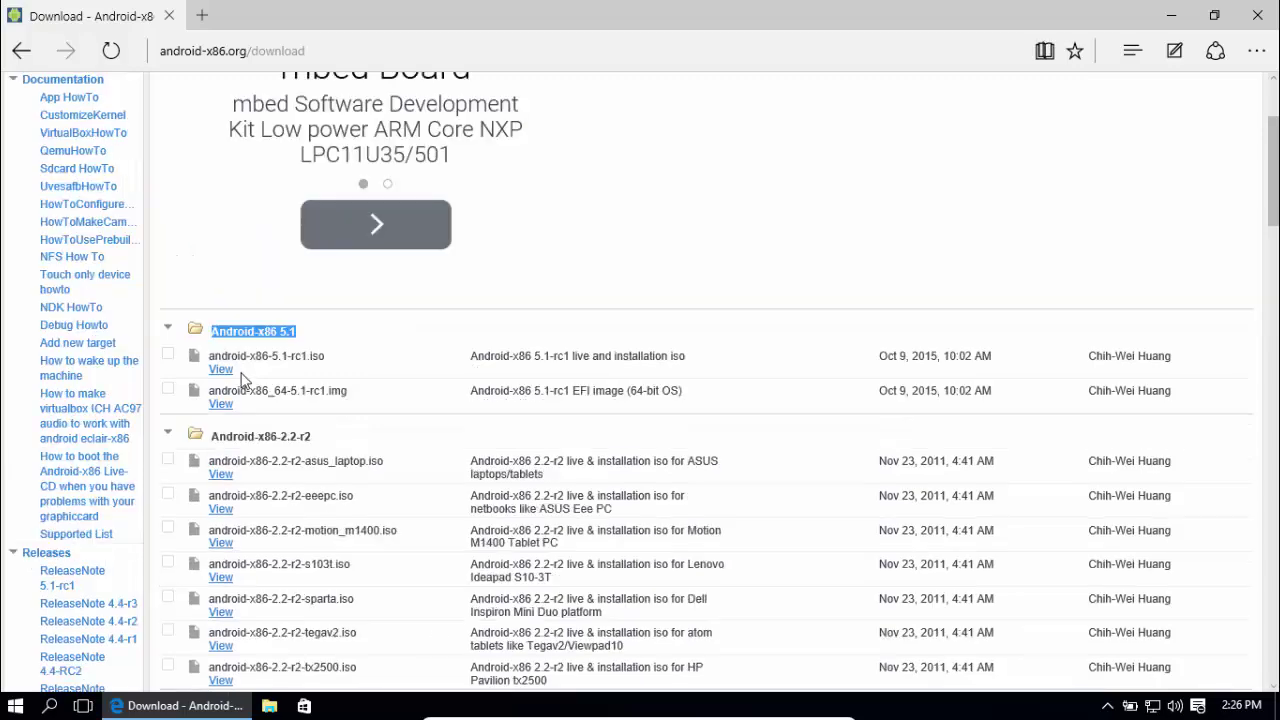
Step: Open the android-x86-5.1-rc1.iso sourceforge page in a new tab, then close Edge
{"action": "left_click", "coordinate": [224, 371]}
{"action": "scroll", "coordinate": [903, 271], "scroll_direction": "up", "scroll_amount": 2}
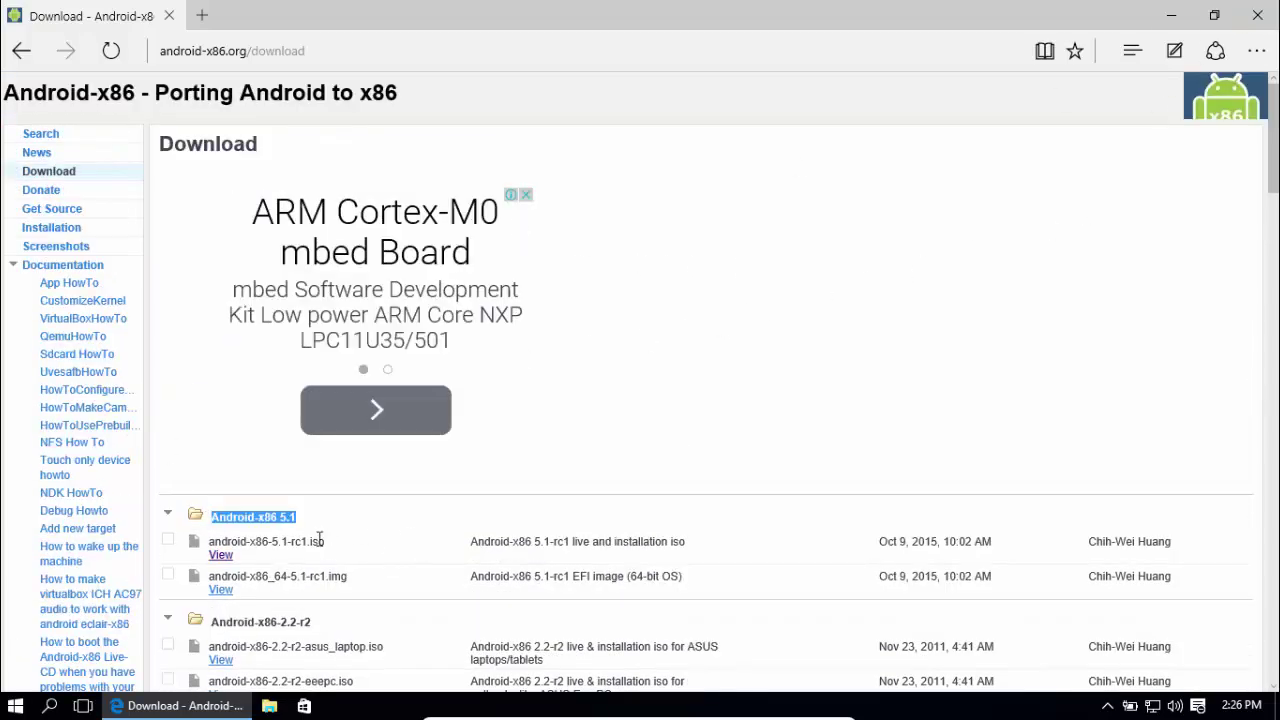
{"action": "left_click", "coordinate": [1260, 14]}
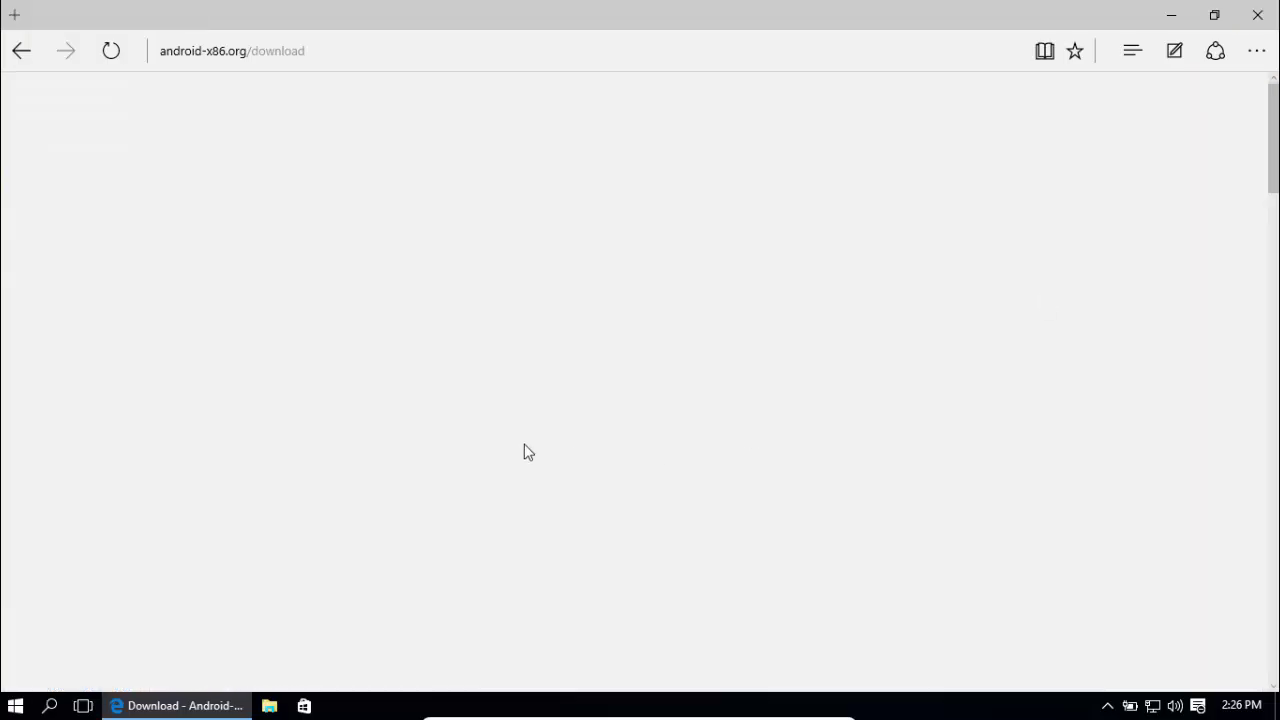
Step: Refresh the desktop, open File Explorer at This PC and dismiss the CD autoplay notice
{"action": "right_click", "coordinate": [293, 262]}
{"action": "left_click", "coordinate": [305, 314]}
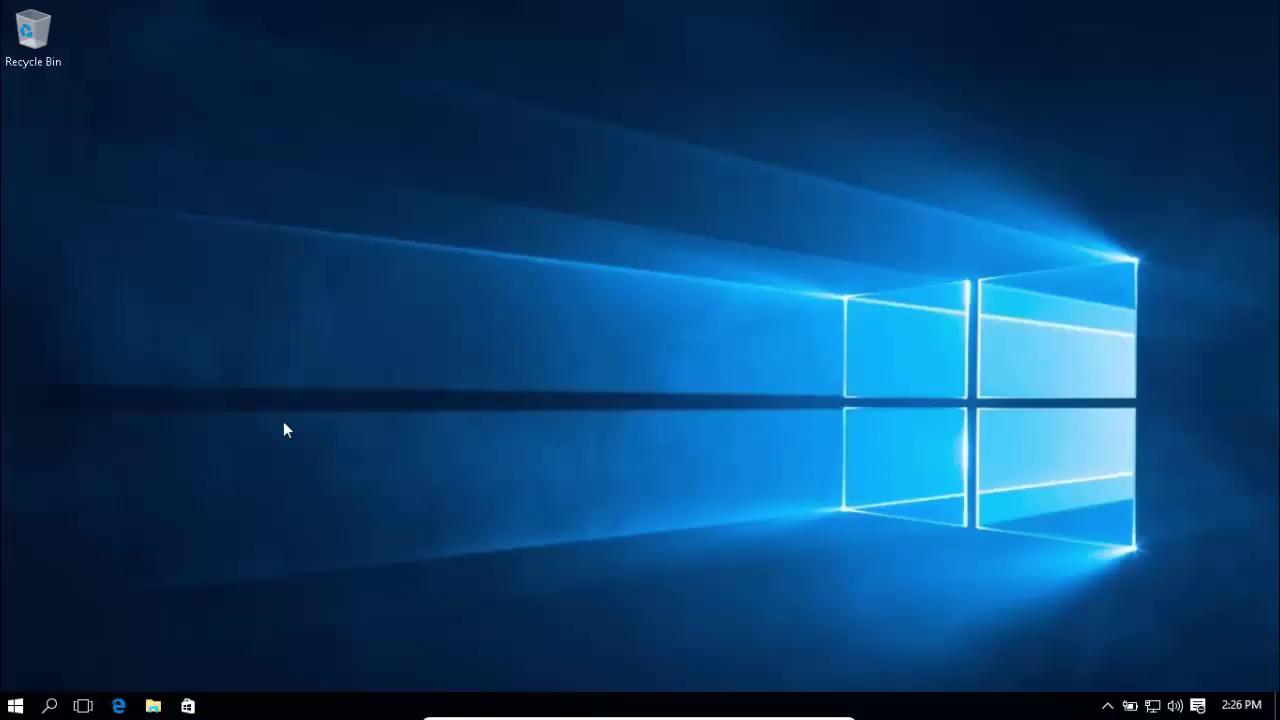
{"action": "left_click", "coordinate": [154, 702]}
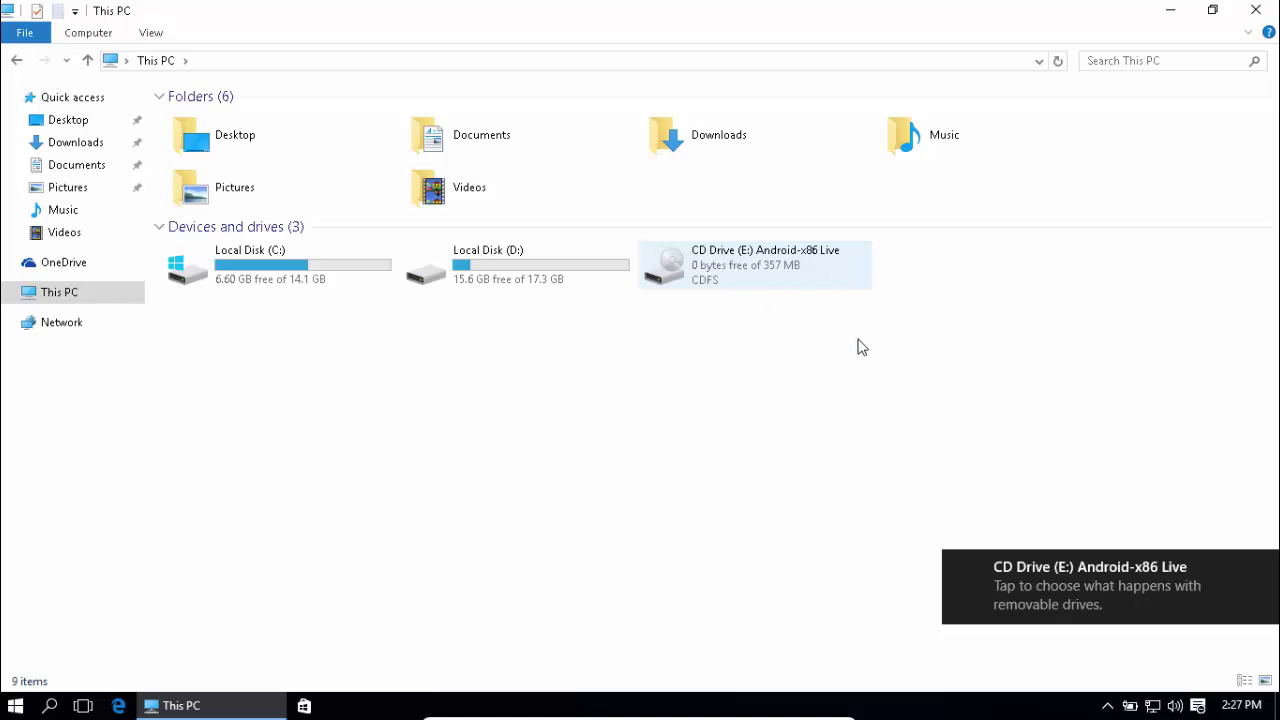
{"action": "left_click", "coordinate": [1262, 566]}
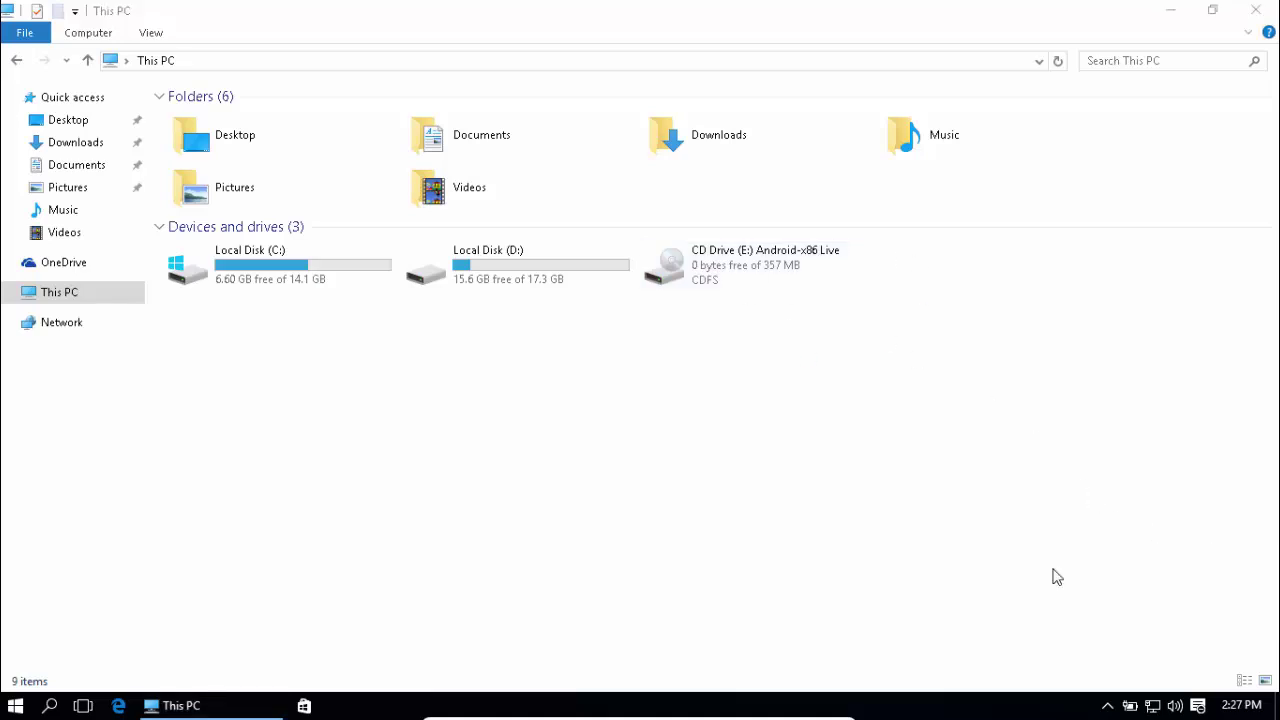
Step: Expand This PC in the navigation pane and bring up its context menu
{"action": "left_click", "coordinate": [629, 551]}
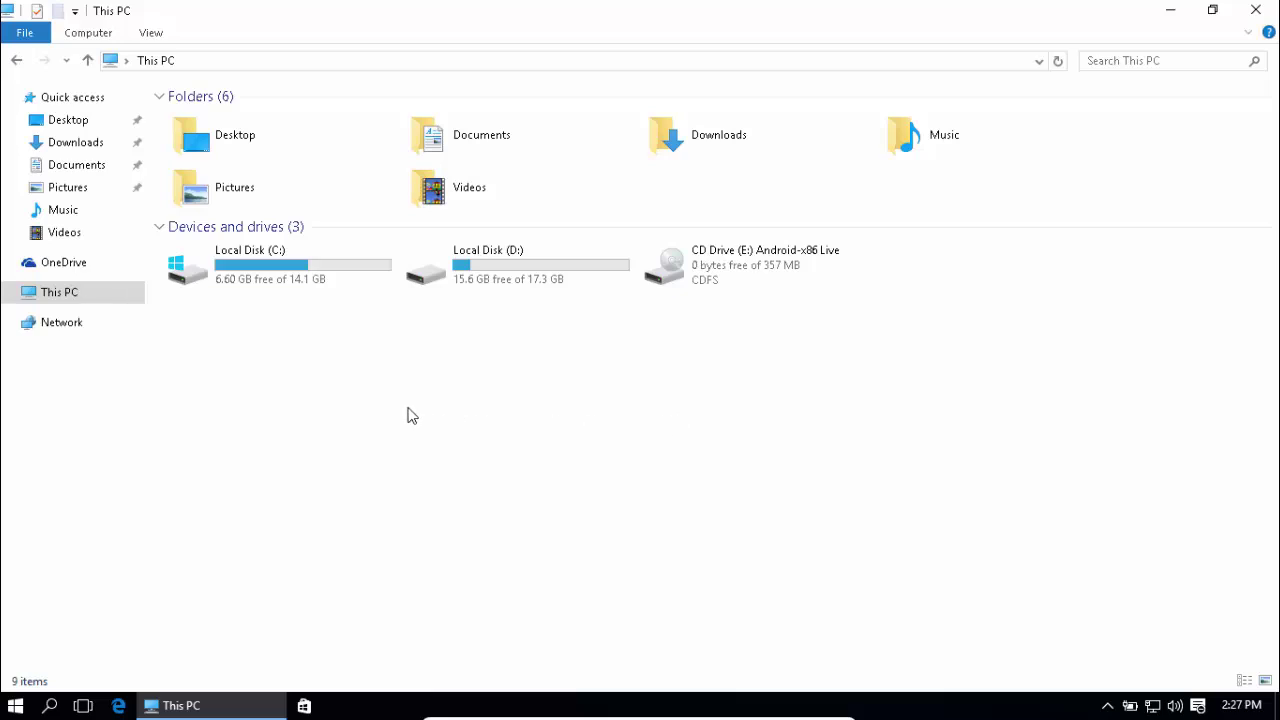
{"action": "left_click", "coordinate": [10, 293]}
{"action": "right_click", "coordinate": [54, 291]}
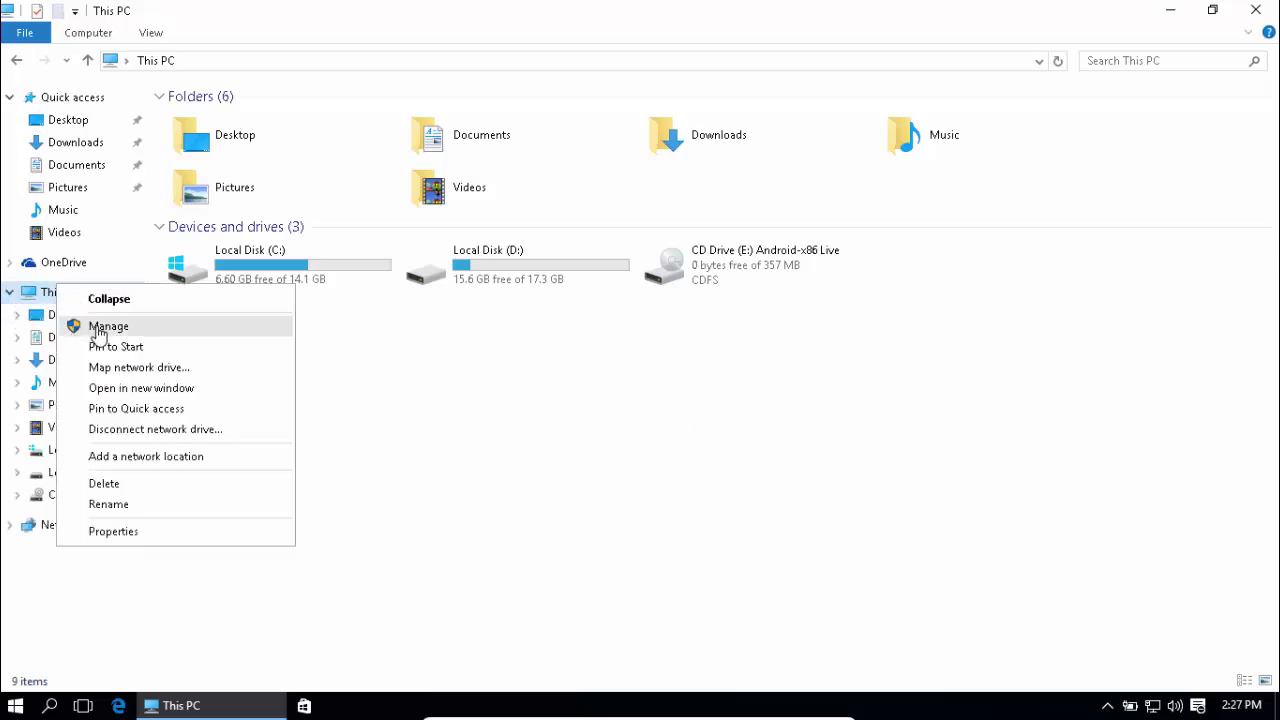
Step: Launch Computer Management, show Disk Management and select the 17.35 GB D: partition
{"action": "left_click", "coordinate": [94, 327]}
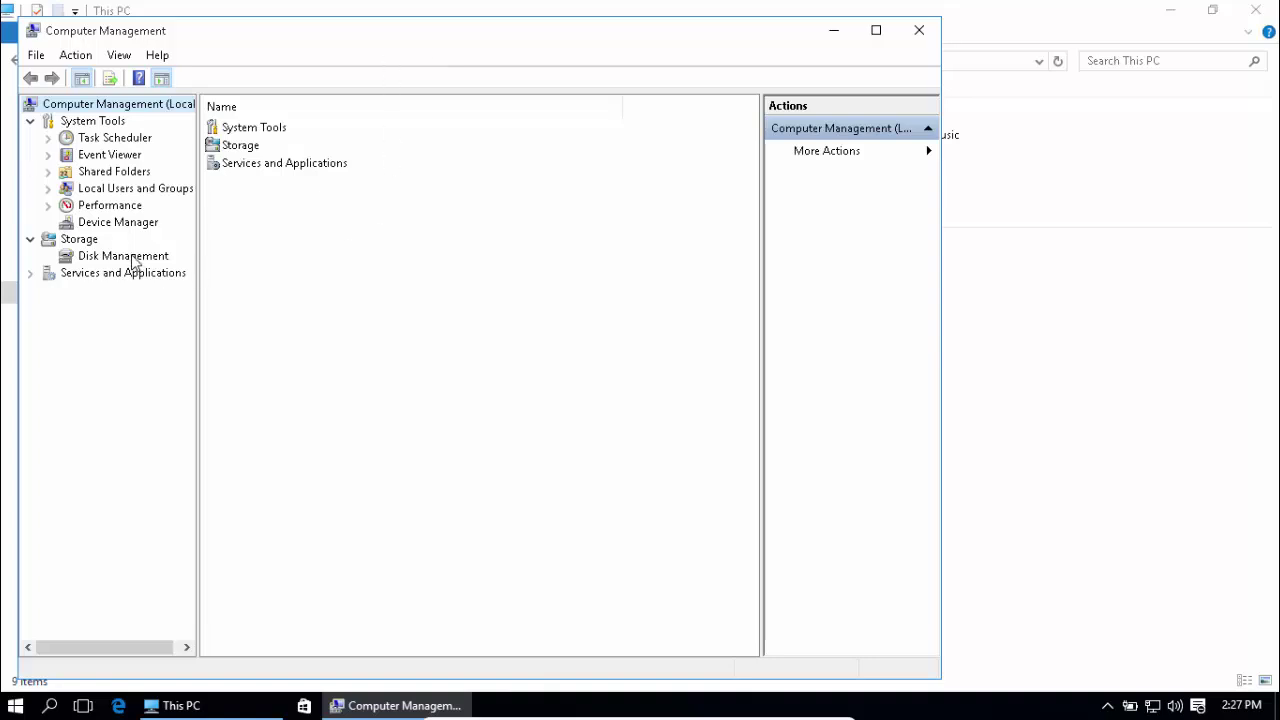
{"action": "left_click_drag", "start_coordinate": [341, 31], "coordinate": [474, 25]}
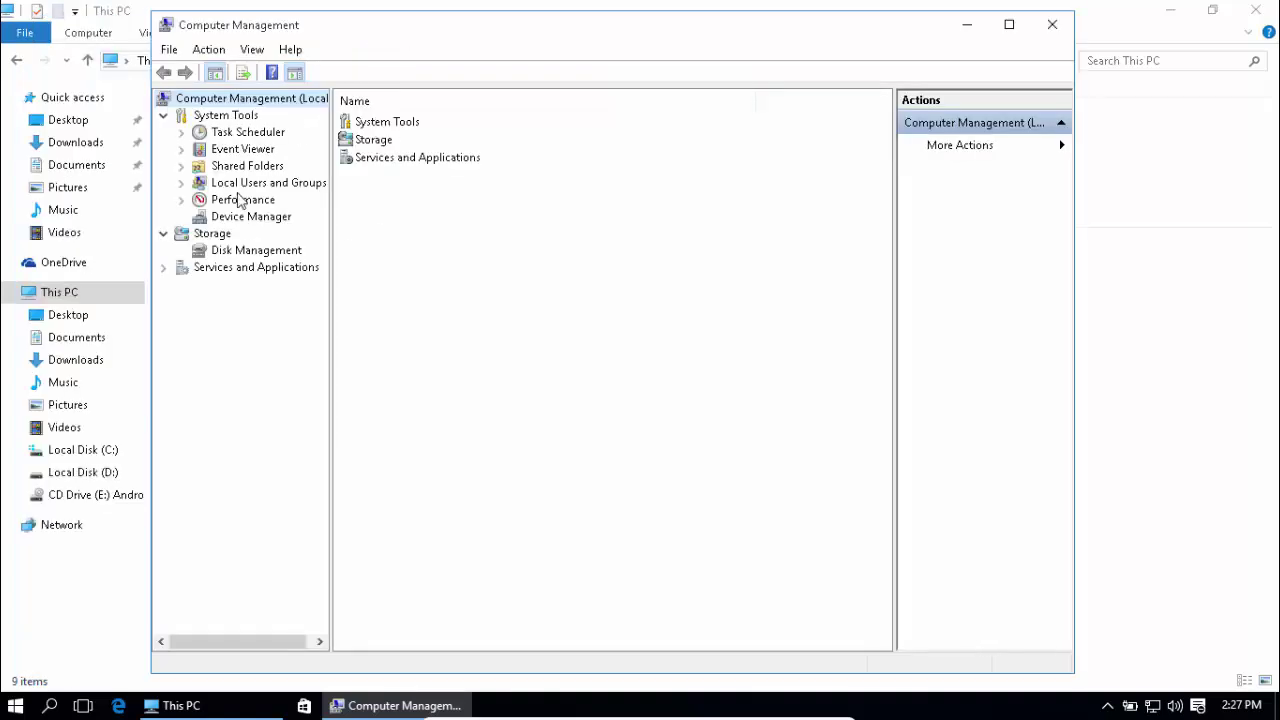
{"action": "left_click", "coordinate": [240, 252]}
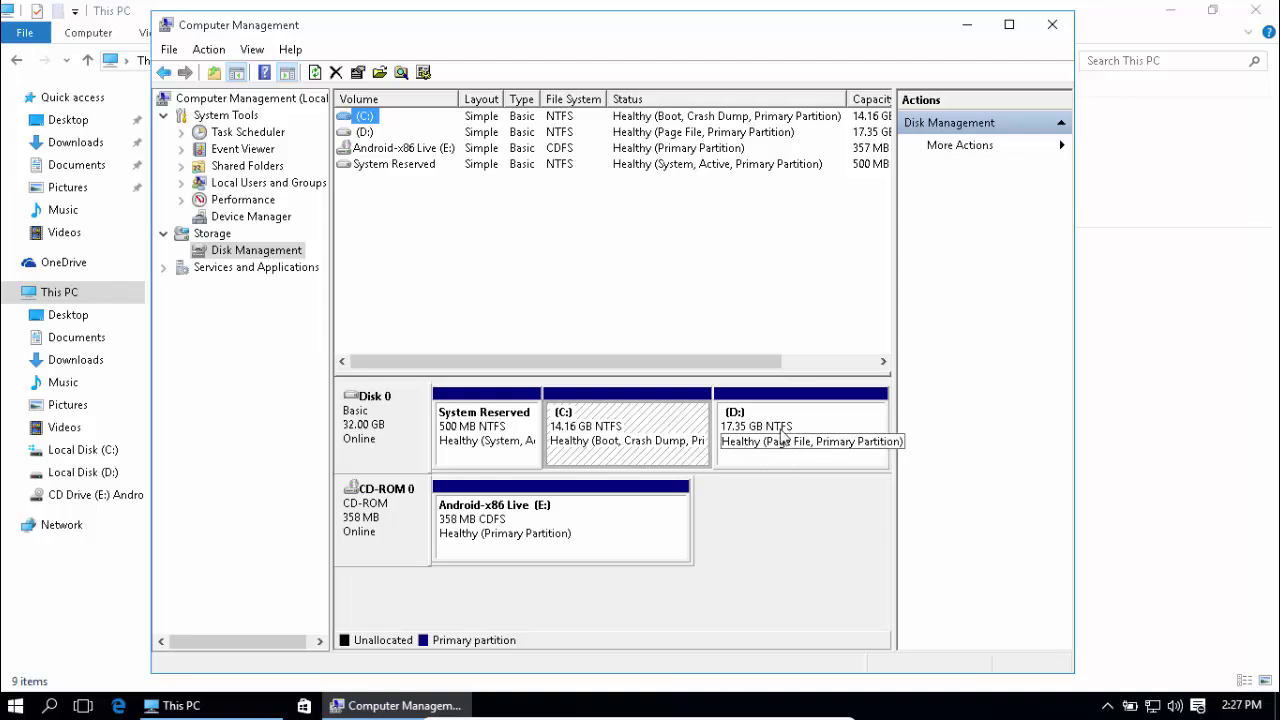
{"action": "left_click", "coordinate": [750, 448]}
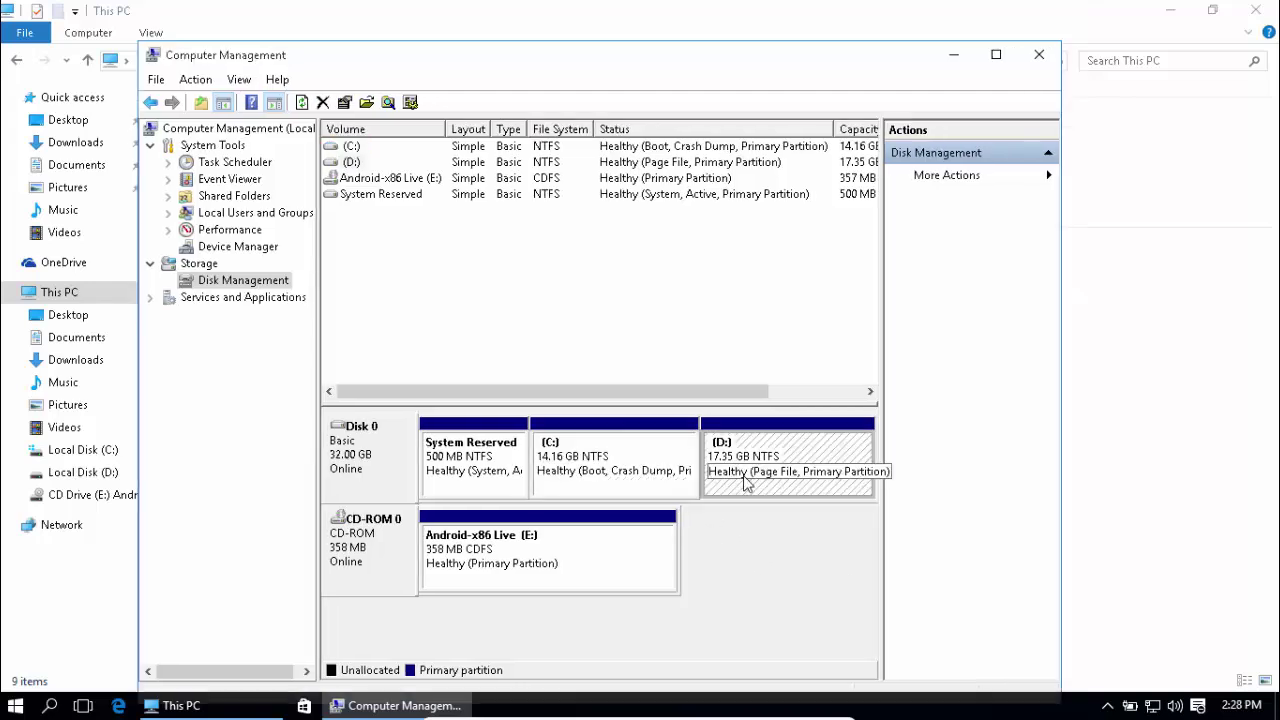
Step: Shrink drive D: by 5000 MB
{"action": "right_click", "coordinate": [760, 478]}
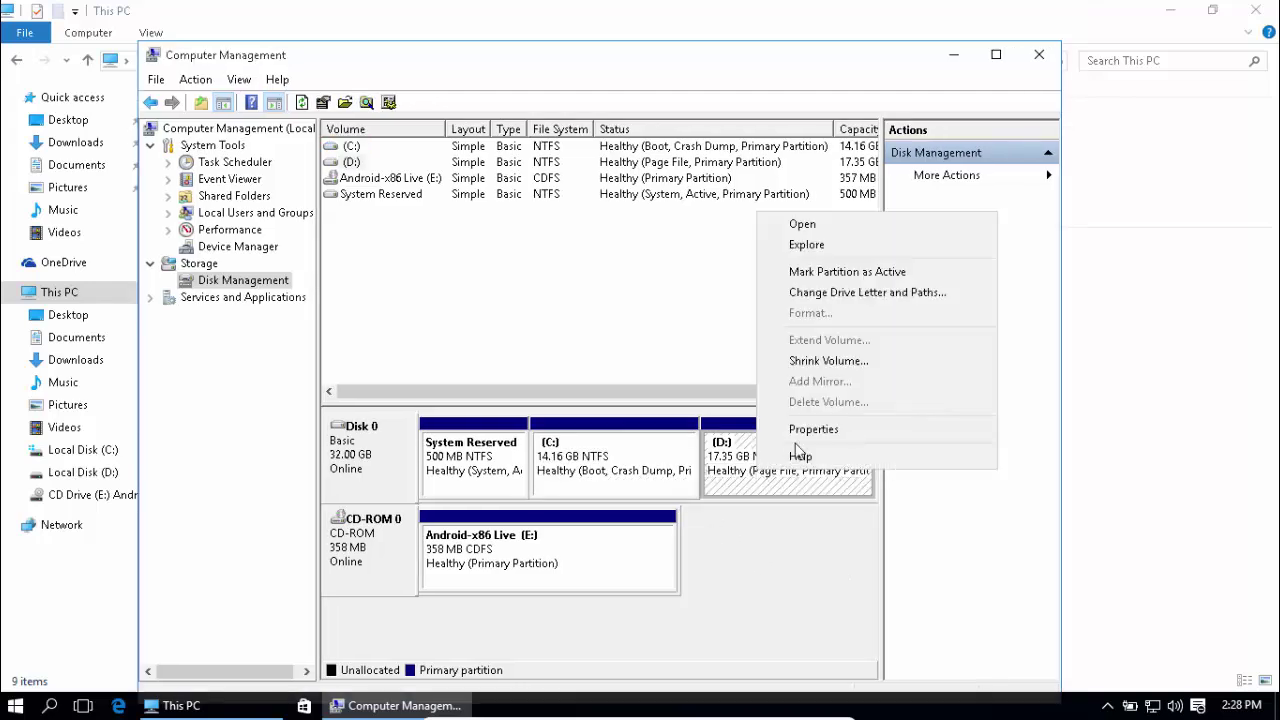
{"action": "left_click", "coordinate": [812, 361]}
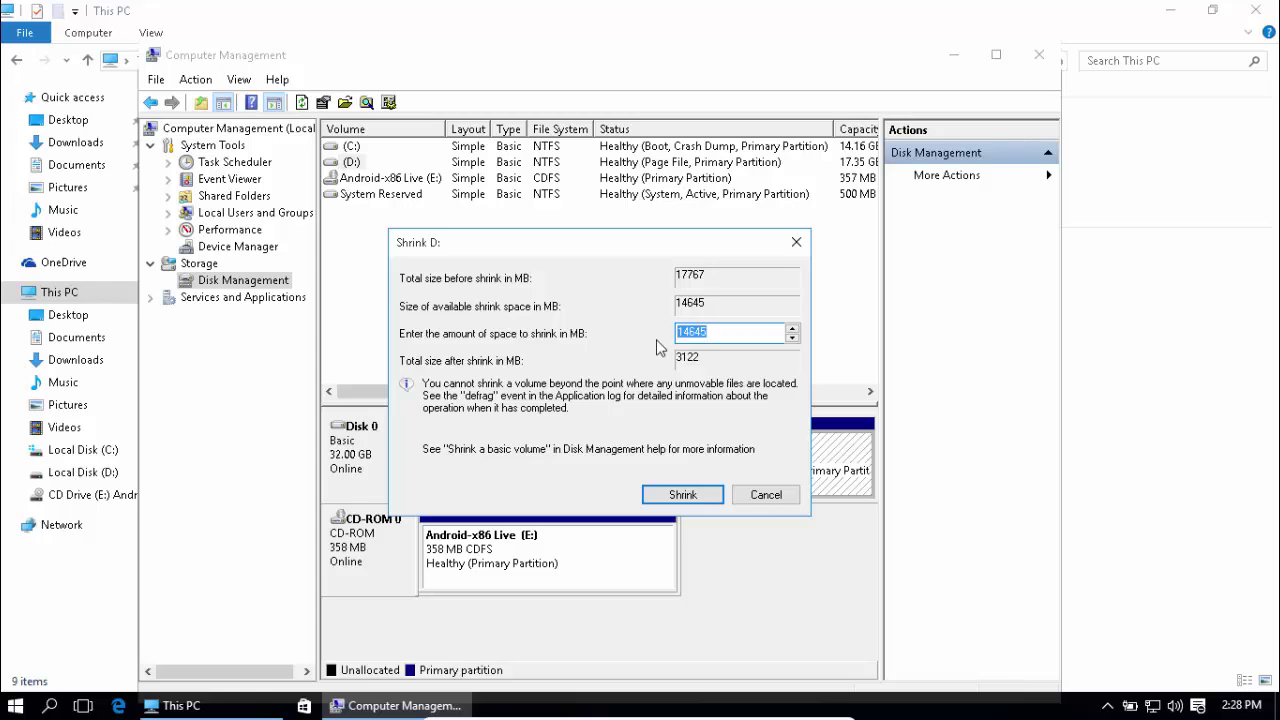
{"action": "type", "text": "5000"}
{"action": "left_click", "coordinate": [697, 493]}
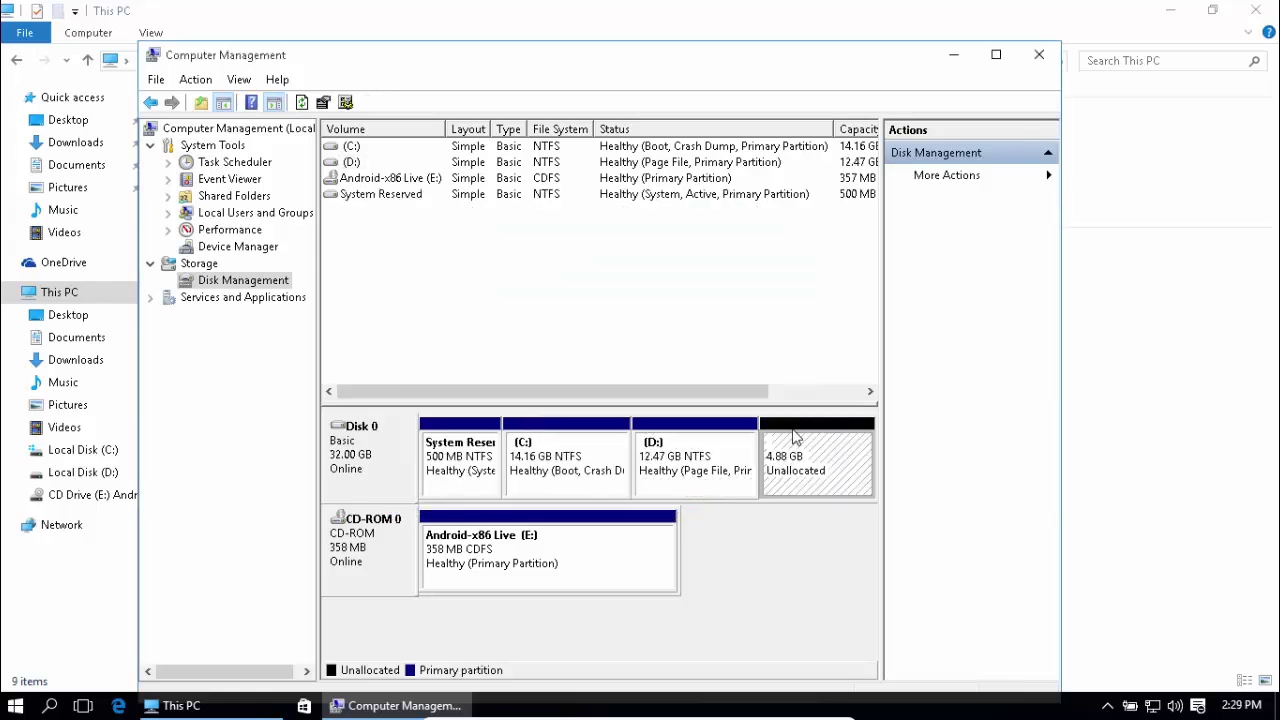
Step: Check the new 4.88 GB unallocated space's options, then close Computer Management
{"action": "right_click", "coordinate": [791, 430]}
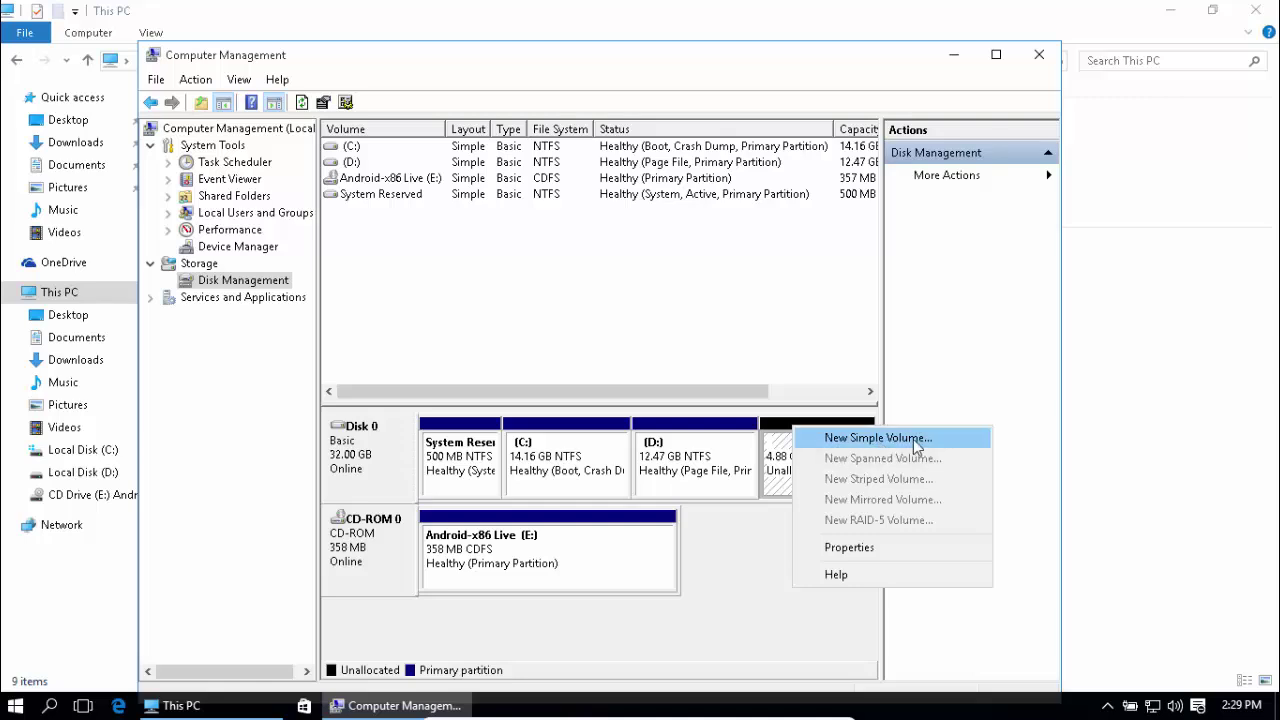
{"action": "left_click", "coordinate": [770, 468]}
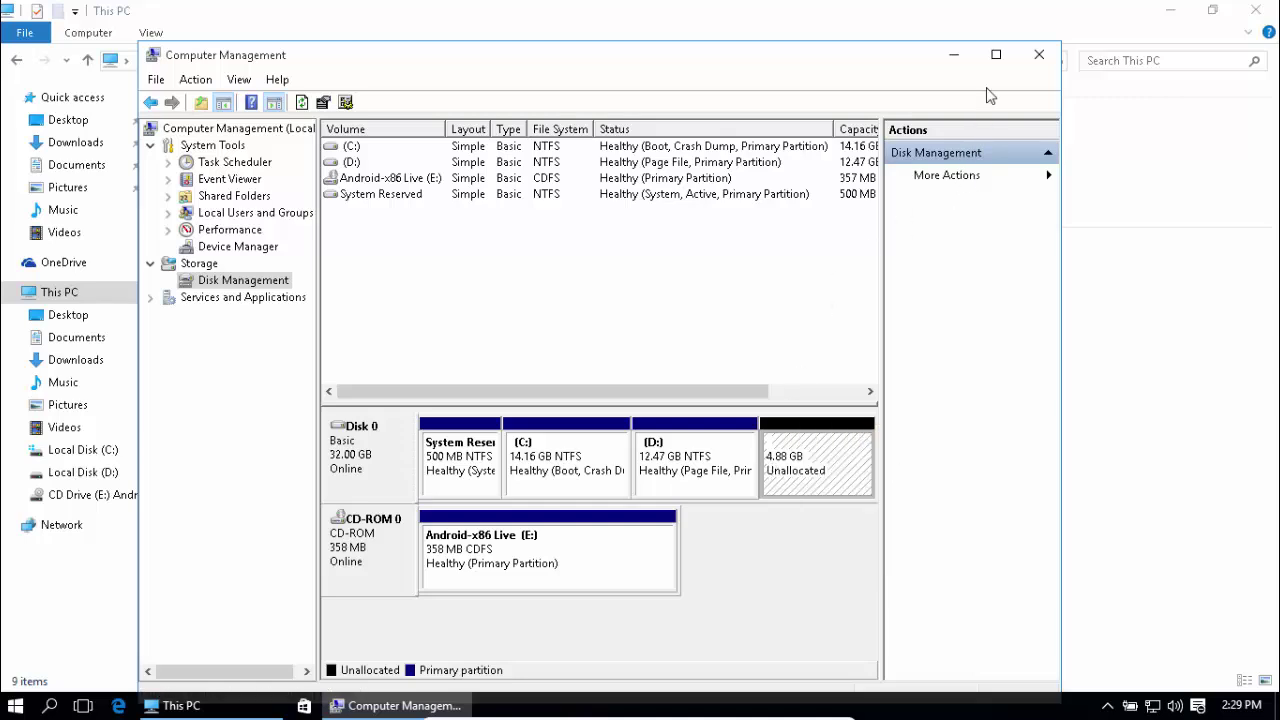
{"action": "left_click", "coordinate": [1030, 57]}
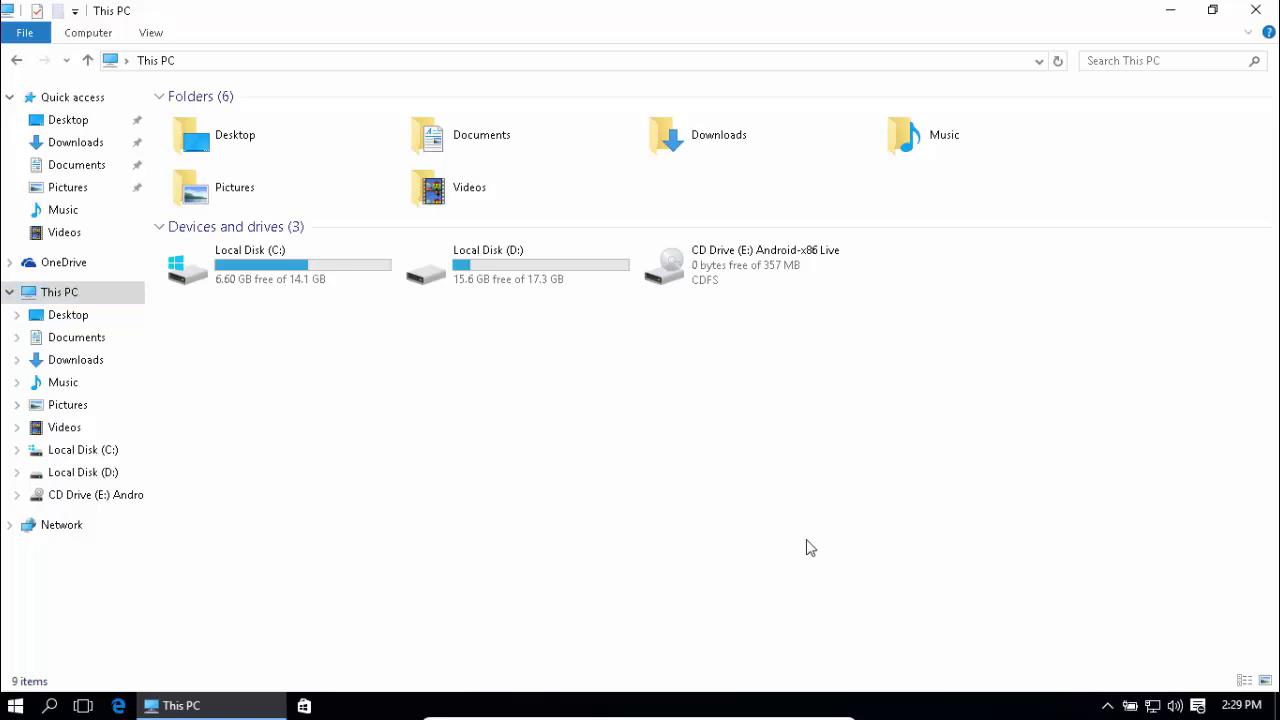
Step: Close the This PC window and restart Windows from the Start button's quick menu
{"action": "left_click", "coordinate": [1256, 10]}
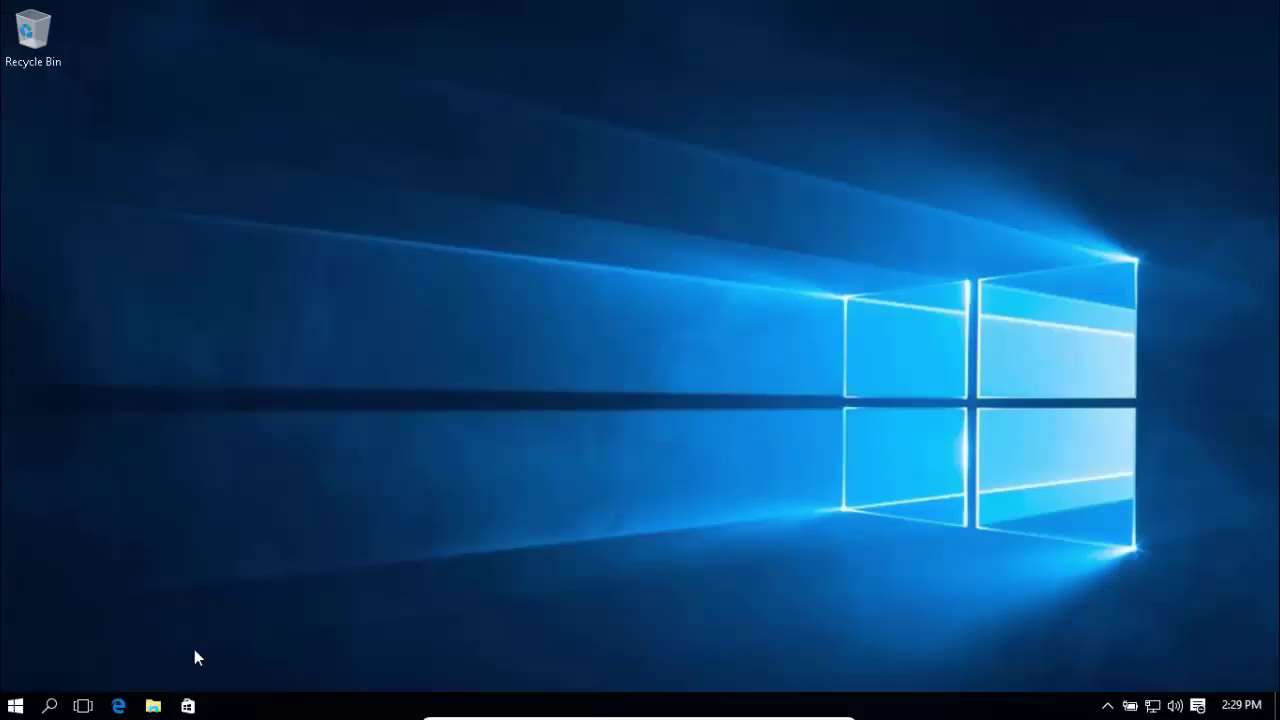
{"action": "right_click", "coordinate": [15, 705]}
{"action": "mouse_move", "coordinate": [249, 668]}
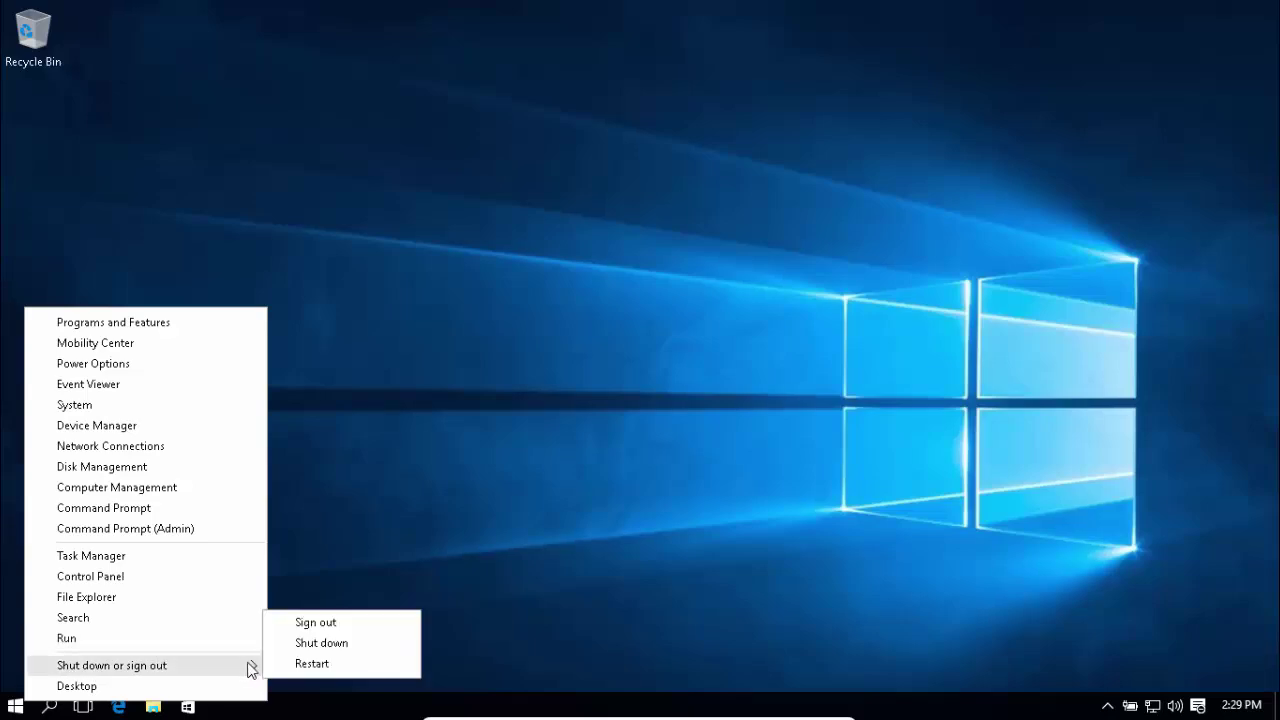
{"action": "left_click", "coordinate": [297, 666]}
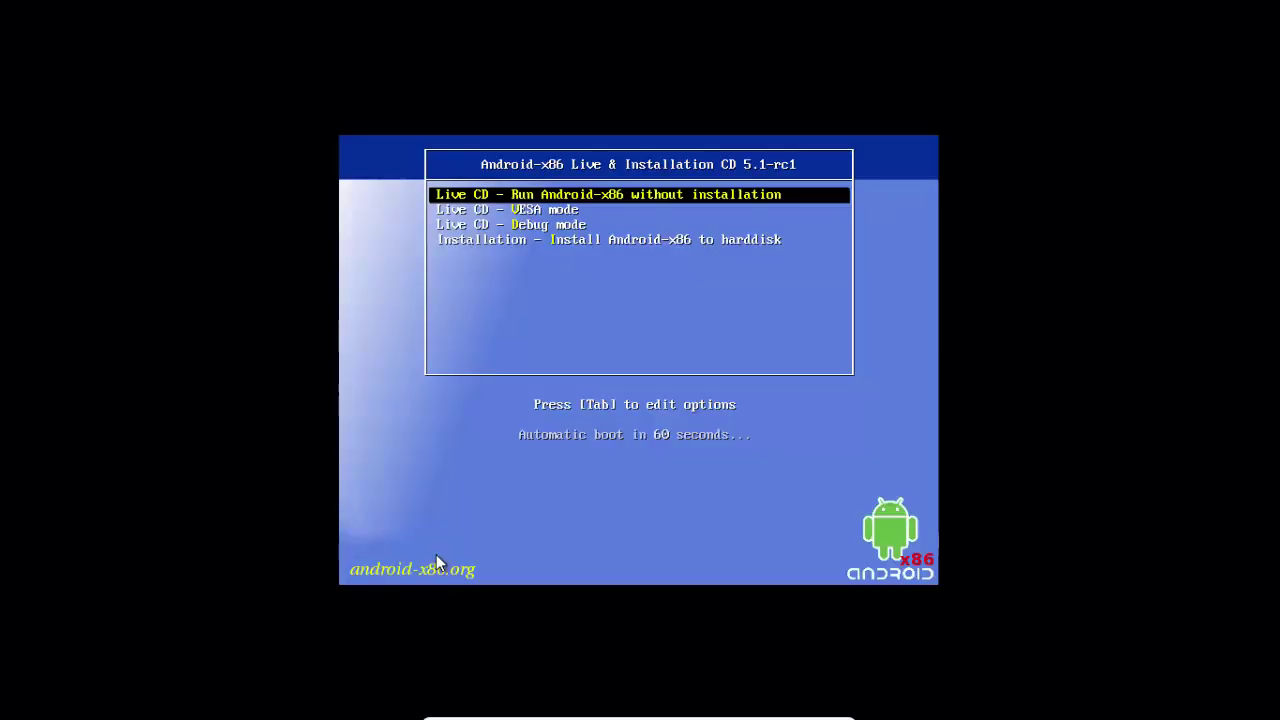
Step: Choose 'Installation - Install Android-x86 to harddisk' from the boot menu
{"action": "key", "text": "Down"}
{"action": "key", "text": "Up"}
{"action": "key", "text": "Down"}
{"action": "key", "text": "Down"}
{"action": "key", "text": "Down"}
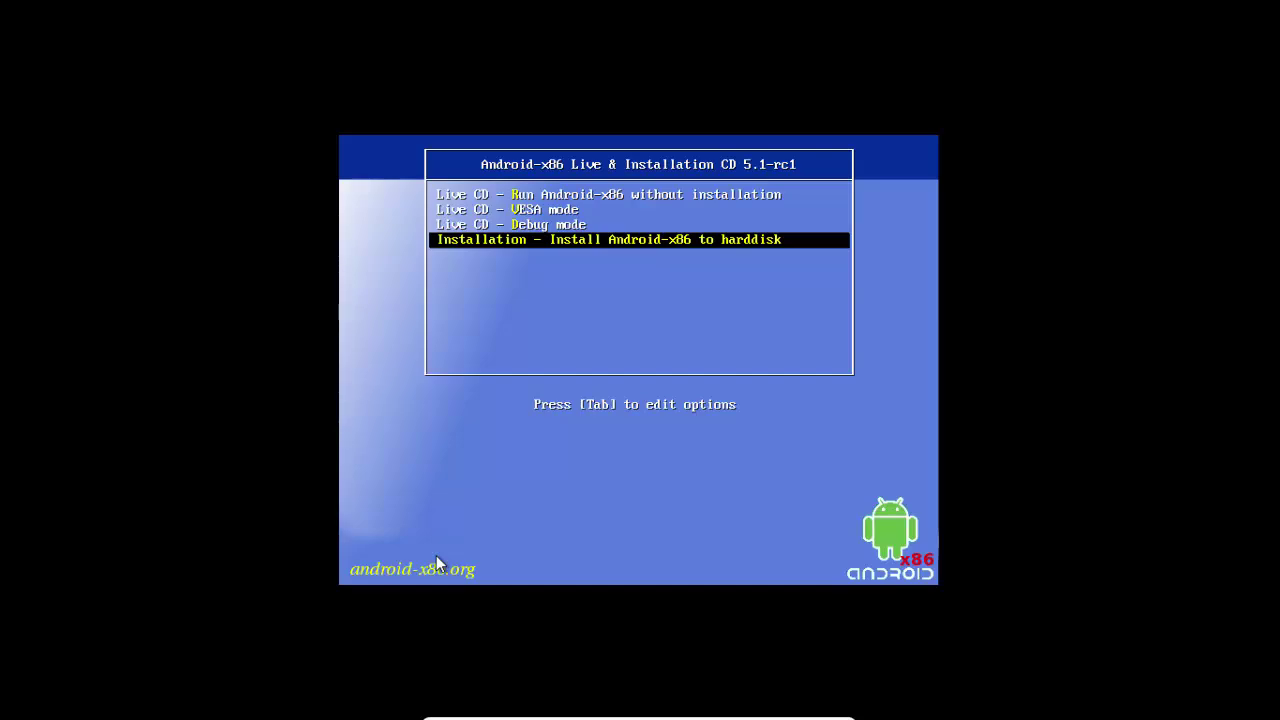
{"action": "key", "text": "Return"}
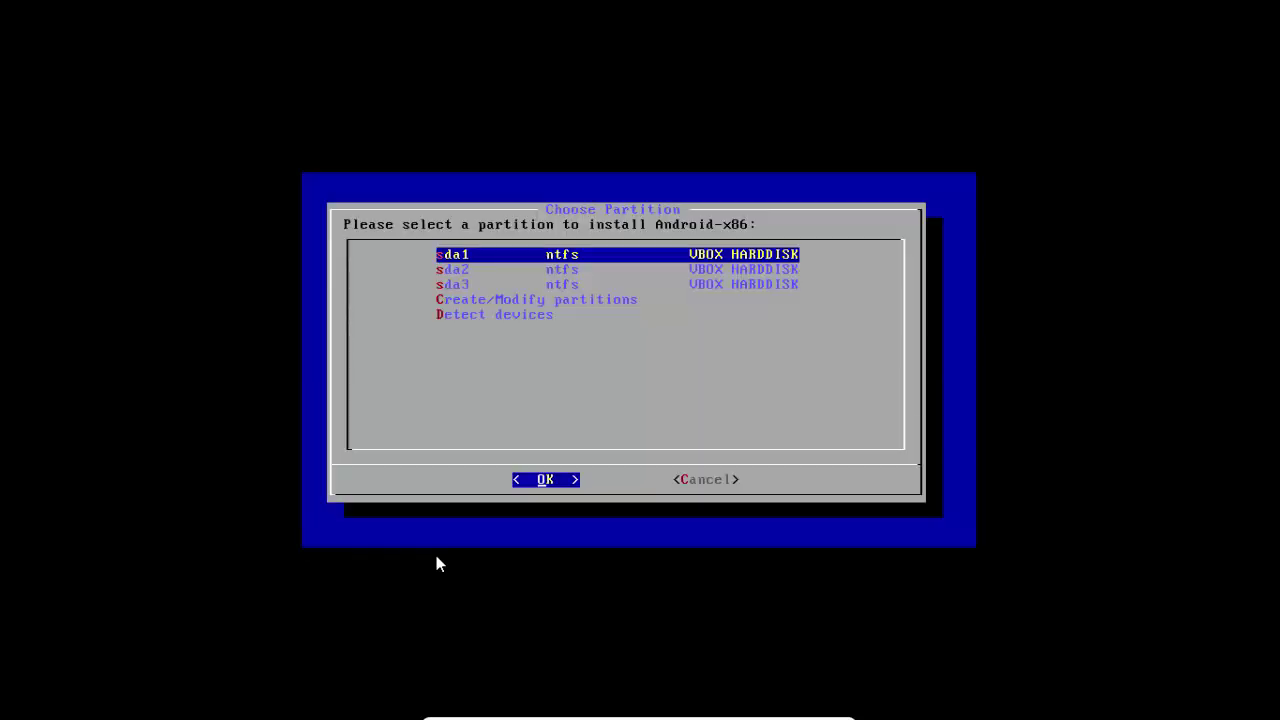
Step: Select 'Create/Modify partitions' on the Choose Partition screen
{"action": "key", "text": "Down"}
{"action": "key", "text": "Down"}
{"action": "key", "text": "Down"}
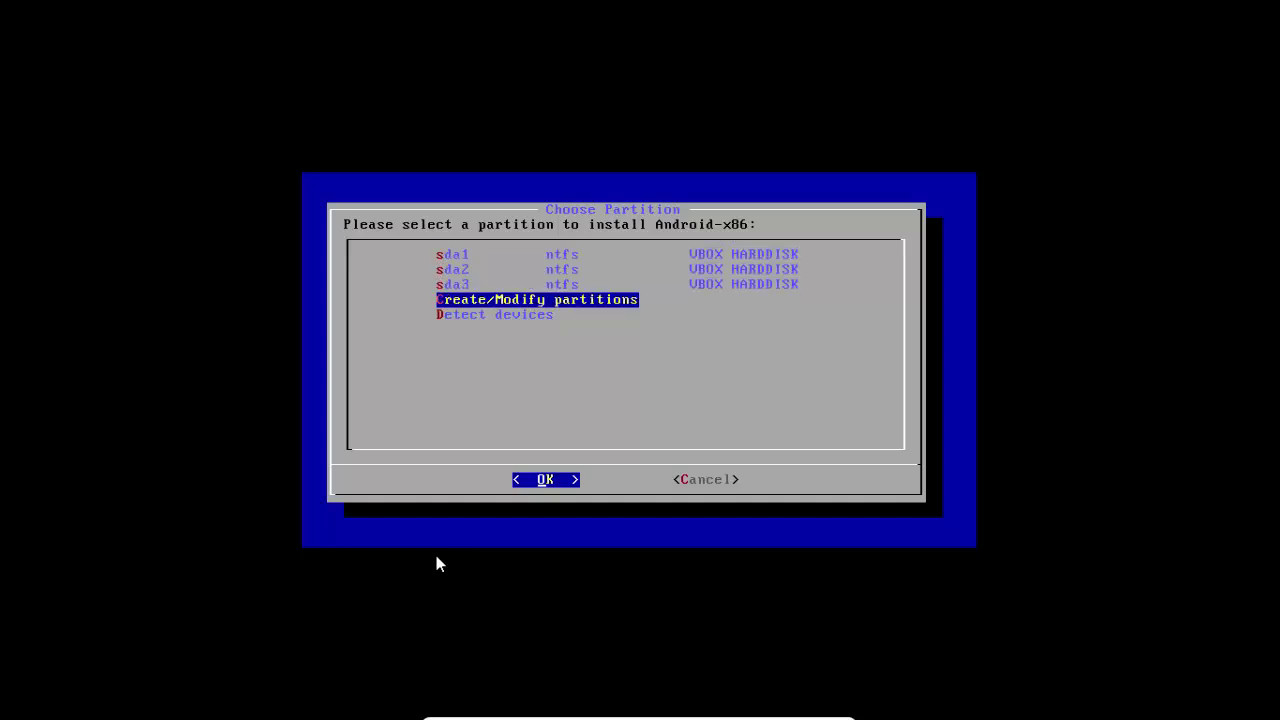
{"action": "key", "text": "Return"}
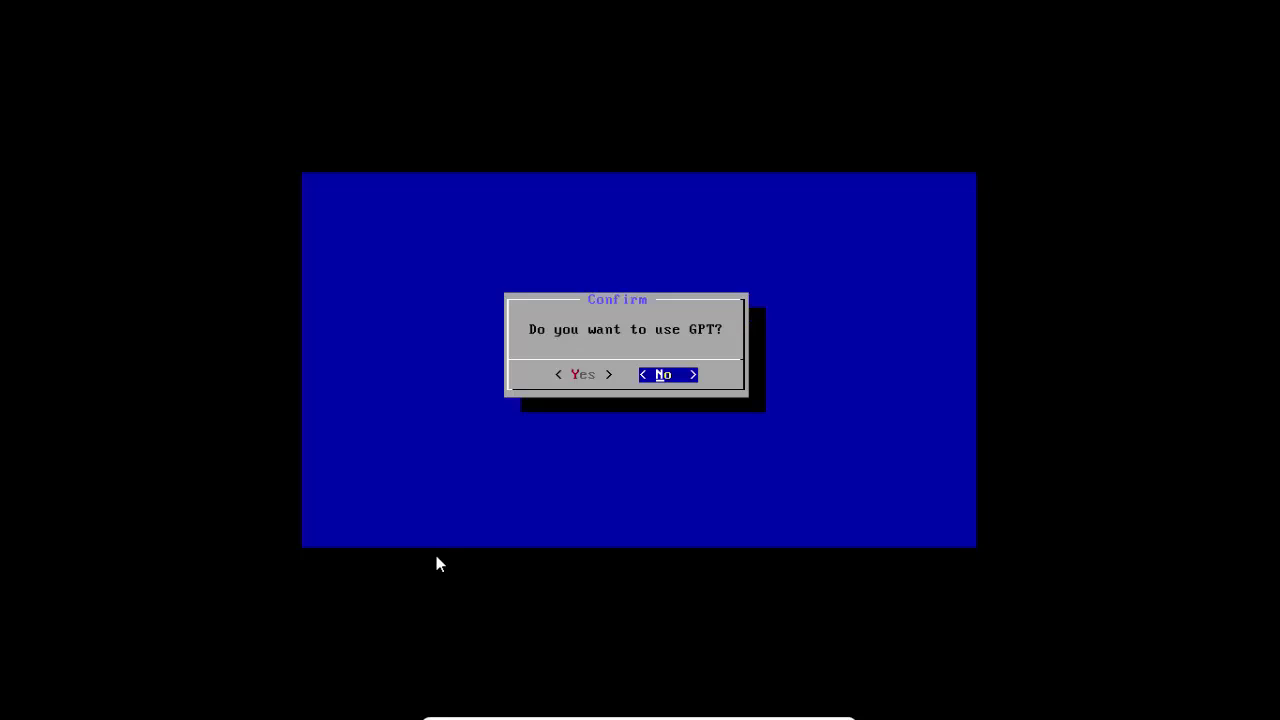
Step: Decline GPT and select the trailing free space row in cfdisk
{"action": "key", "text": "Left"}
{"action": "key", "text": "Right"}
{"action": "key", "text": "Return"}
{"action": "key", "text": "Down"}
{"action": "key", "text": "Down"}
{"action": "key", "text": "Down"}
{"action": "key", "text": "Down"}
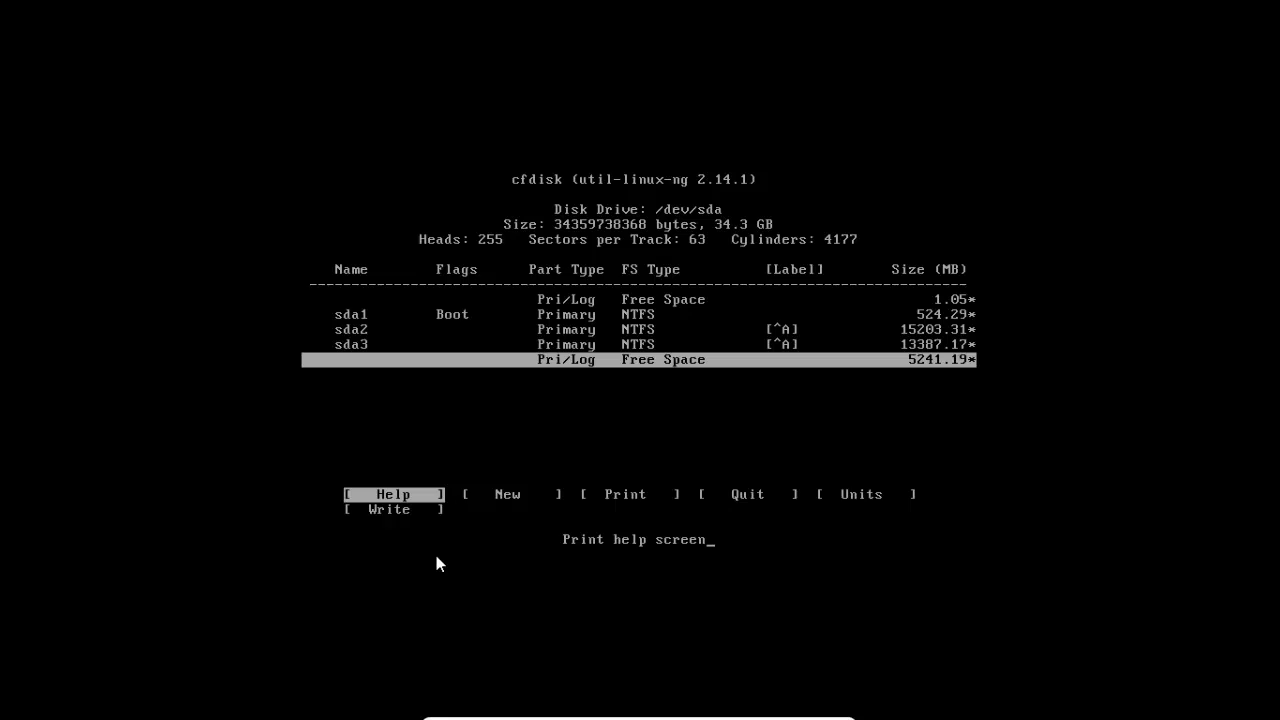
{"action": "key", "text": "Up"}
{"action": "key", "text": "Down"}
{"action": "key", "text": "Up"}
{"action": "key", "text": "Down"}
{"action": "key", "text": "Up"}
{"action": "key", "text": "Down"}
{"action": "key", "text": "Up"}
{"action": "key", "text": "Up"}
{"action": "key", "text": "Up"}
{"action": "key", "text": "Up"}
{"action": "key", "text": "Down"}
{"action": "key", "text": "Down"}
{"action": "key", "text": "Down"}
{"action": "key", "text": "Down"}
Step: Create a new primary partition from the free space at the full 5241 MB
{"action": "key", "text": "Right"}
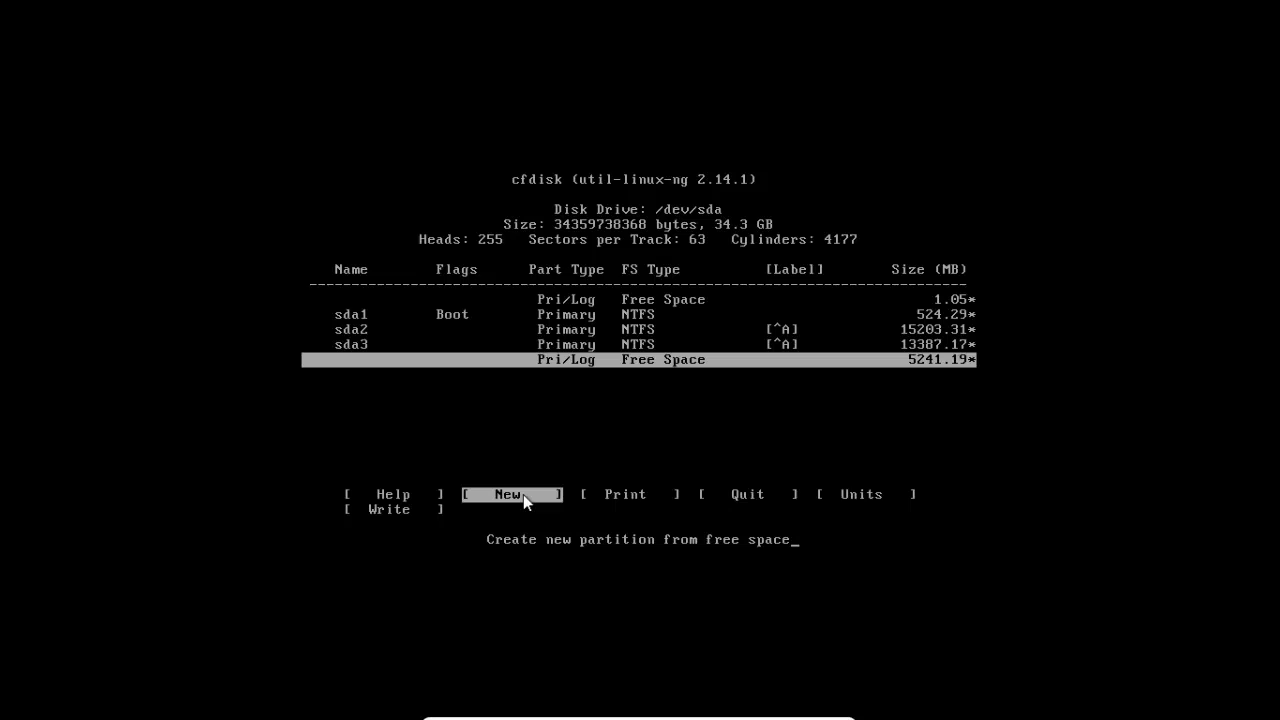
{"action": "key", "text": "Return"}
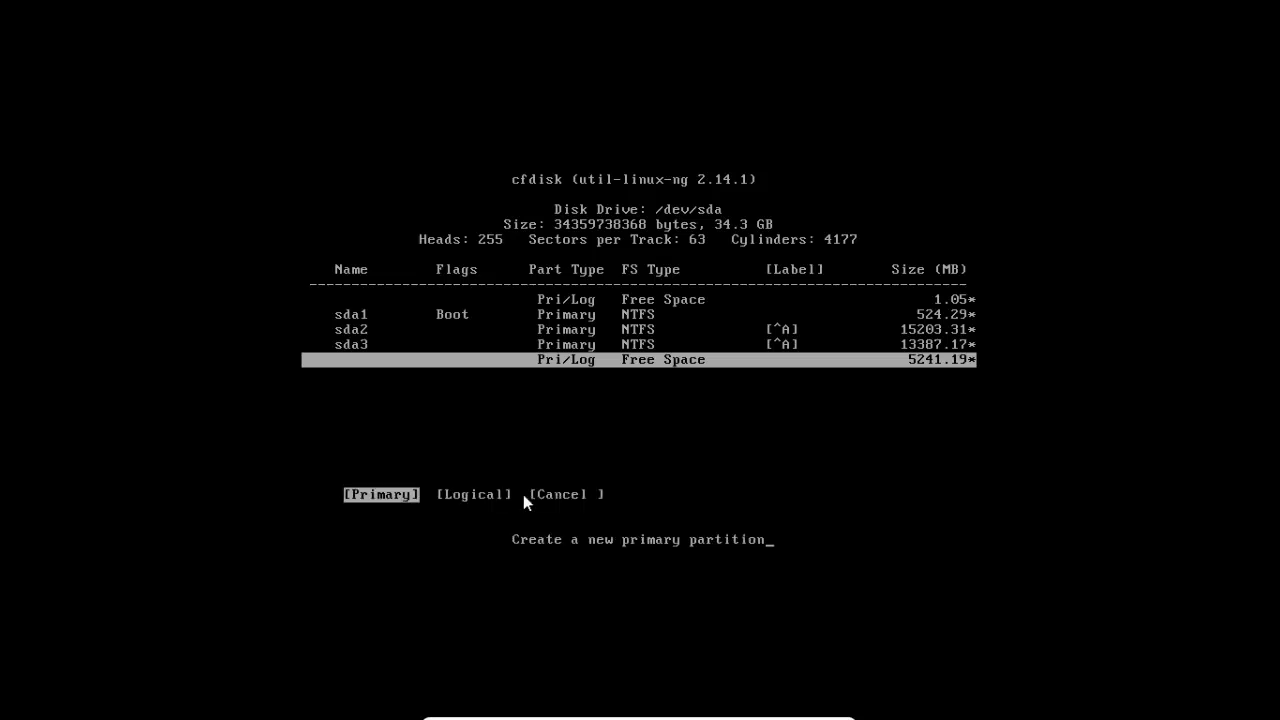
{"action": "key", "text": "Return"}
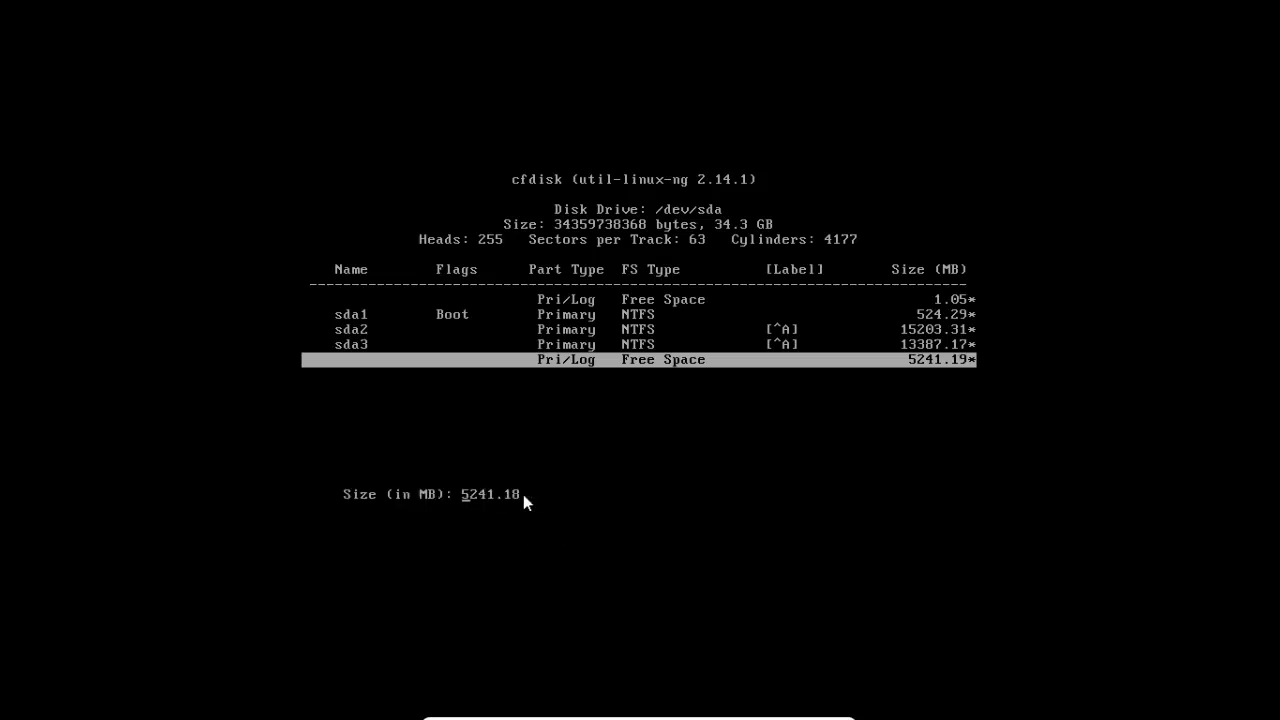
{"action": "key", "text": "Return"}
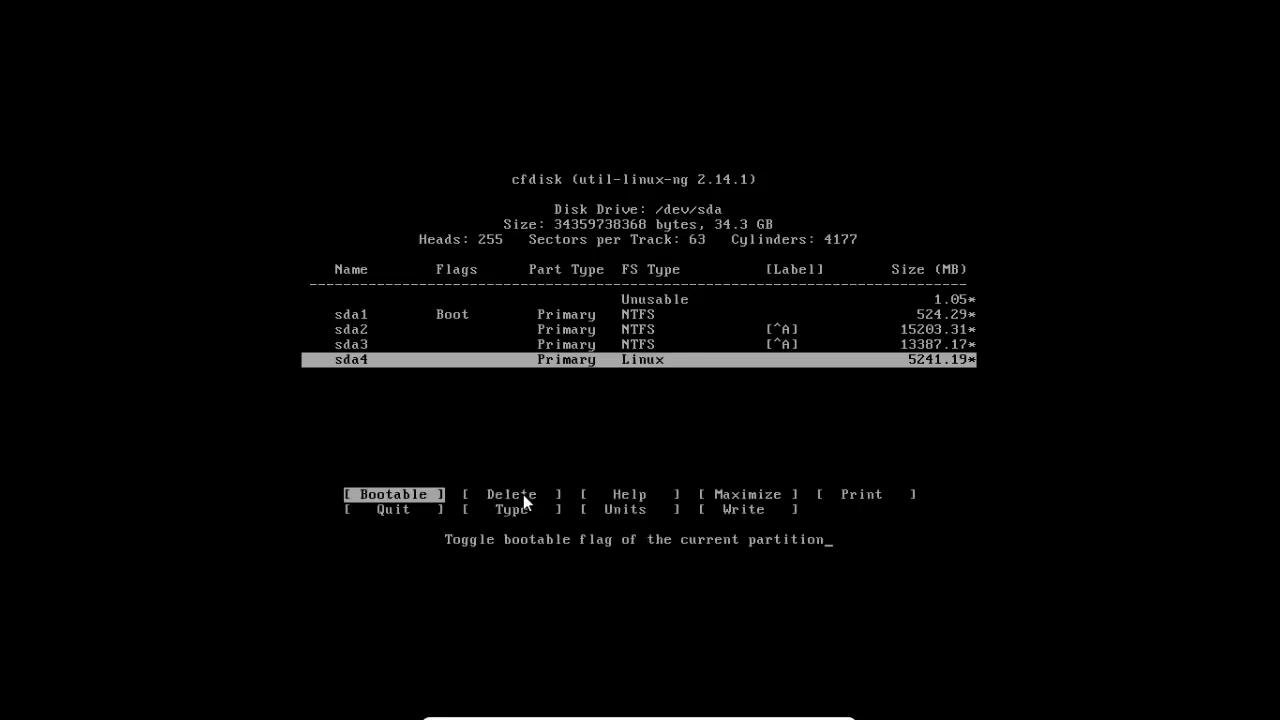
Step: Write the partition table to /dev/sda, confirming with 'yes'
{"action": "key", "text": "Right"}
{"action": "key", "text": "Right"}
{"action": "key", "text": "Right"}
{"action": "key", "text": "Right"}
{"action": "key", "text": "Right"}
{"action": "key", "text": "Right"}
{"action": "key", "text": "Right"}
{"action": "key", "text": "Right"}
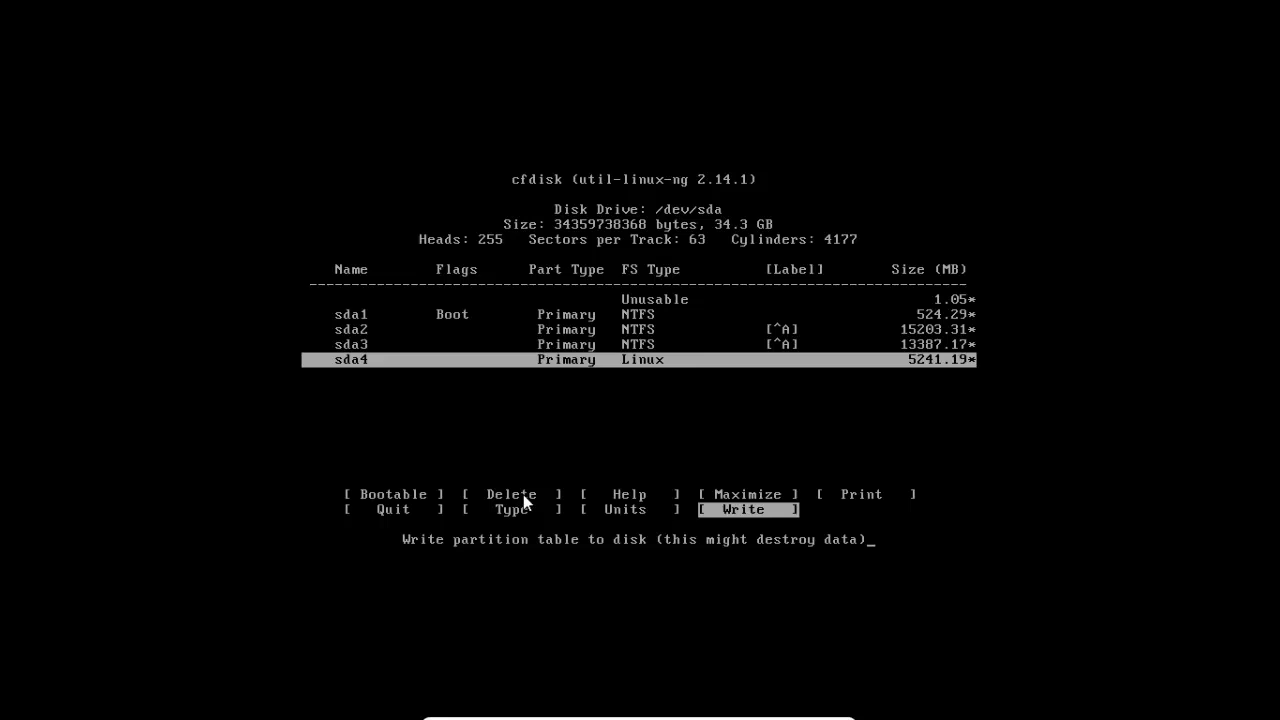
{"action": "key", "text": "Return"}
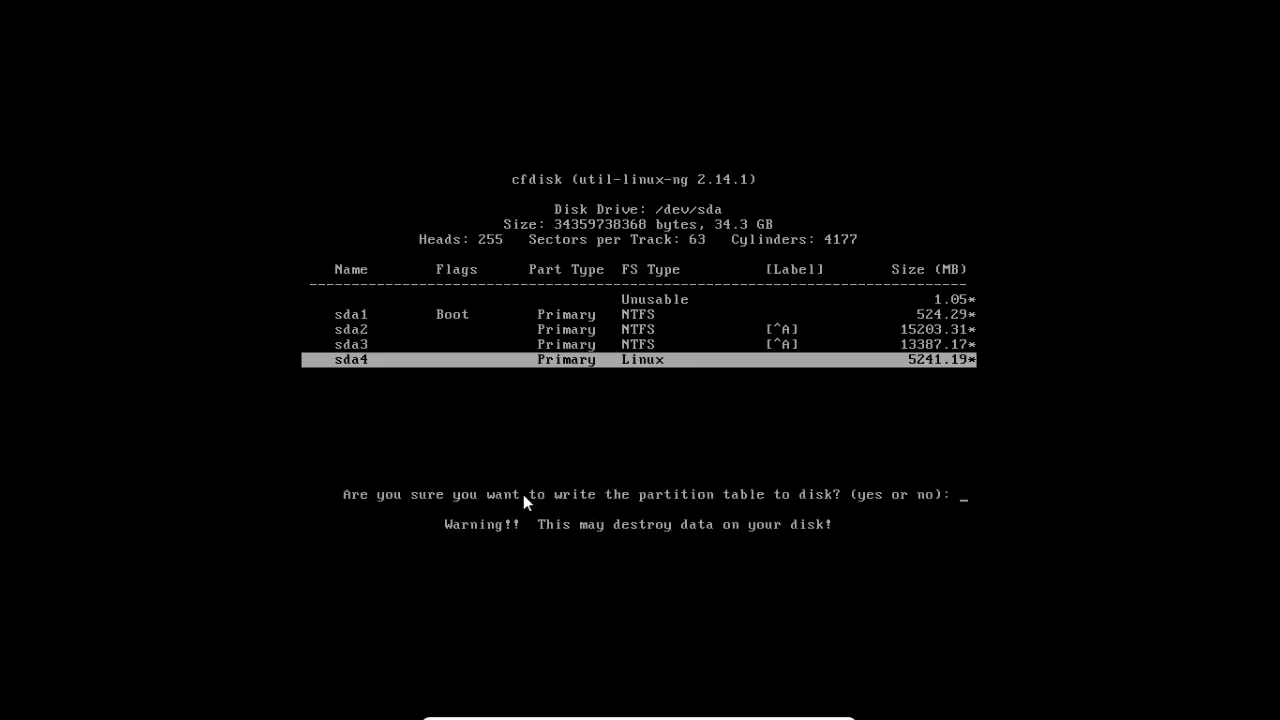
{"action": "type", "text": "yes"}
{"action": "key", "text": "Return"}
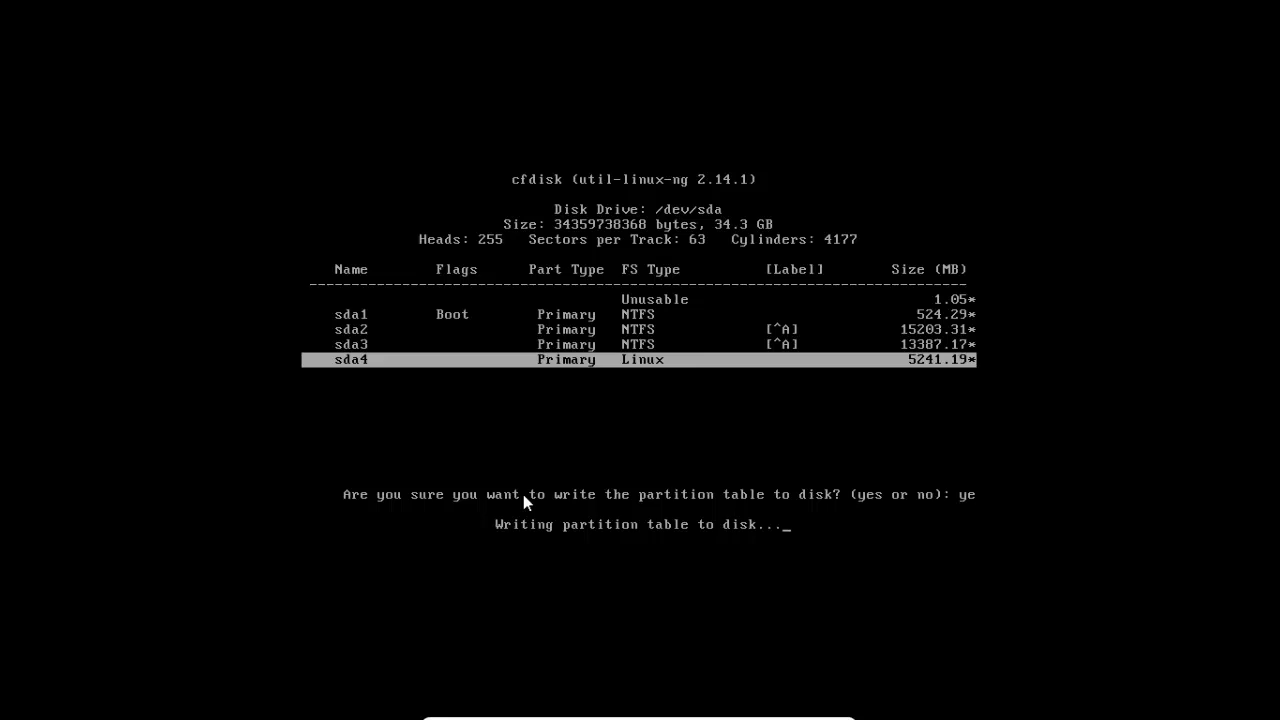
Step: Quit cfdisk to return to the Choose Partition list
{"action": "key", "text": "Right"}
{"action": "key", "text": "Right"}
{"action": "key", "text": "Right"}
{"action": "key", "text": "Right"}
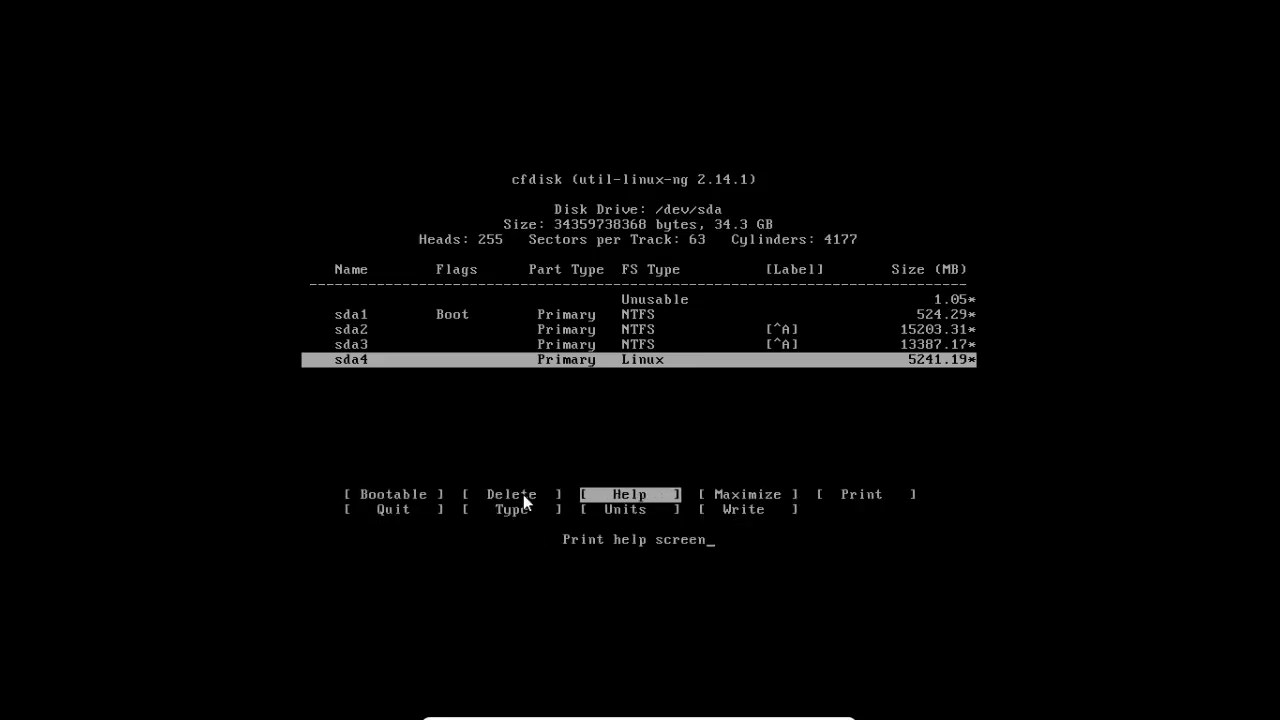
{"action": "key", "text": "Right"}
{"action": "key", "text": "Right"}
{"action": "key", "text": "Left"}
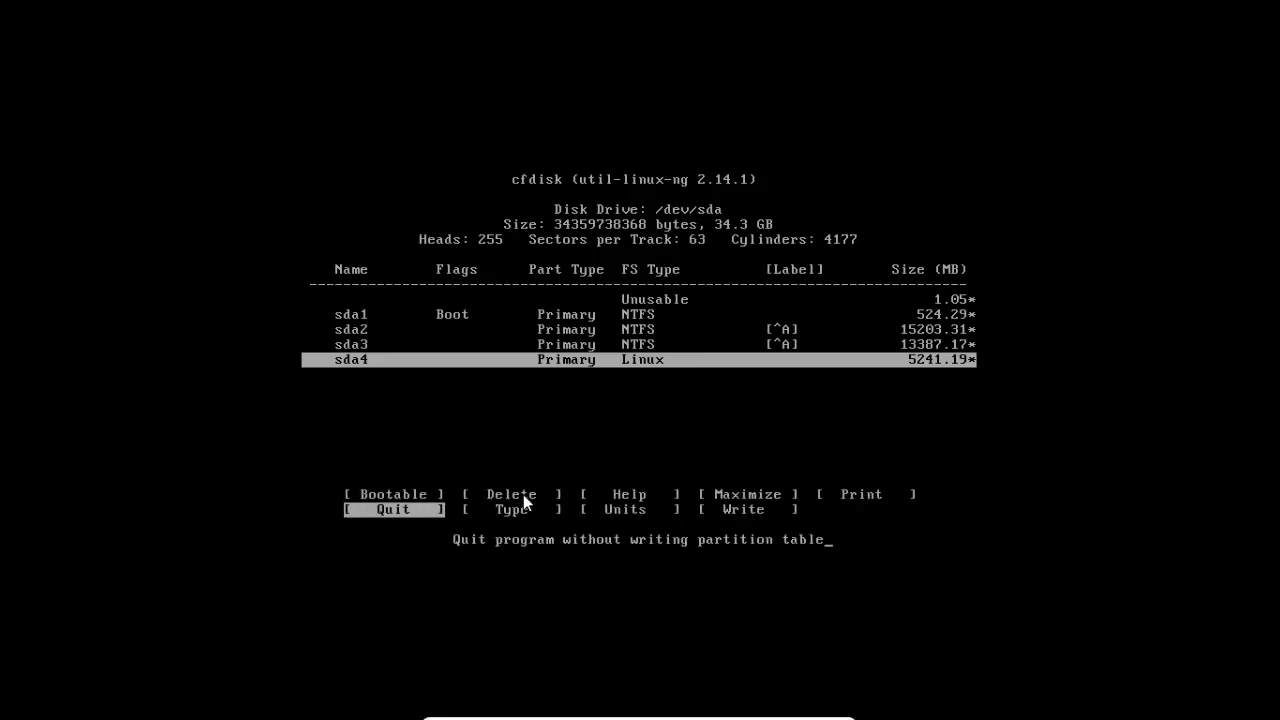
{"action": "key", "text": "Return"}
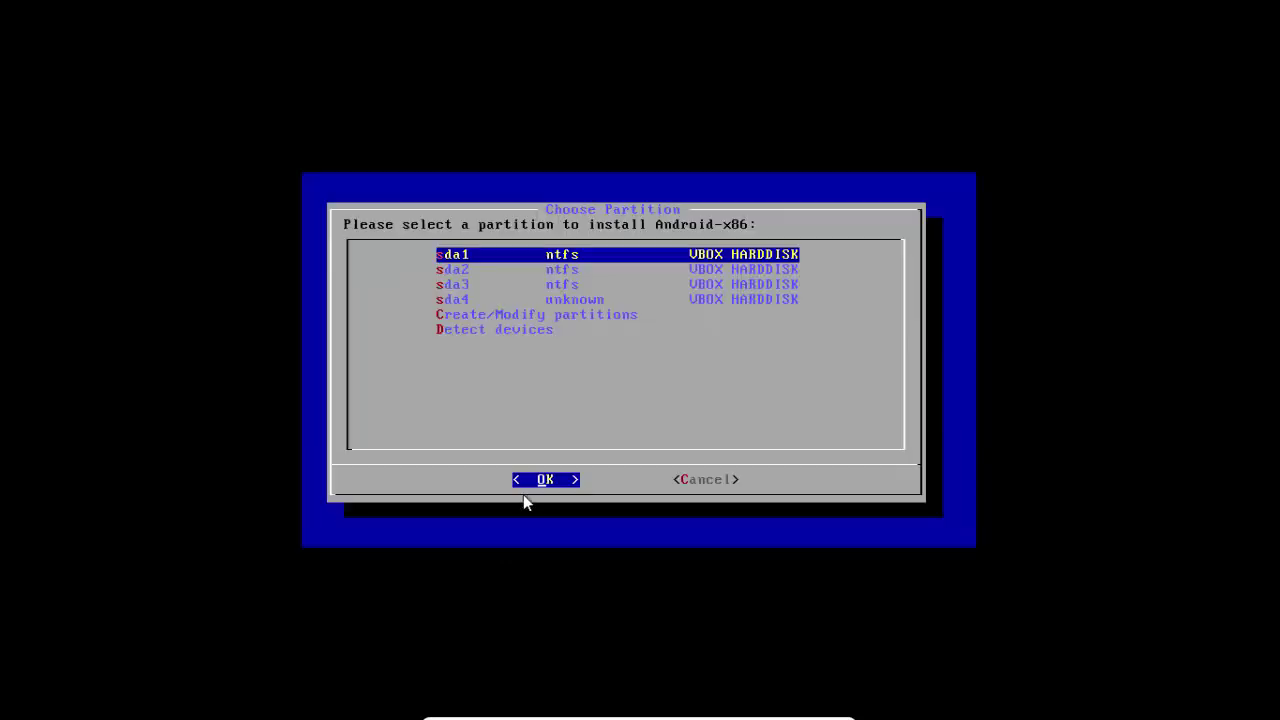
Step: Choose the new sda4 partition as the install target and format it as ext4
{"action": "key", "text": "Down"}
{"action": "key", "text": "Down"}
{"action": "key", "text": "Down"}
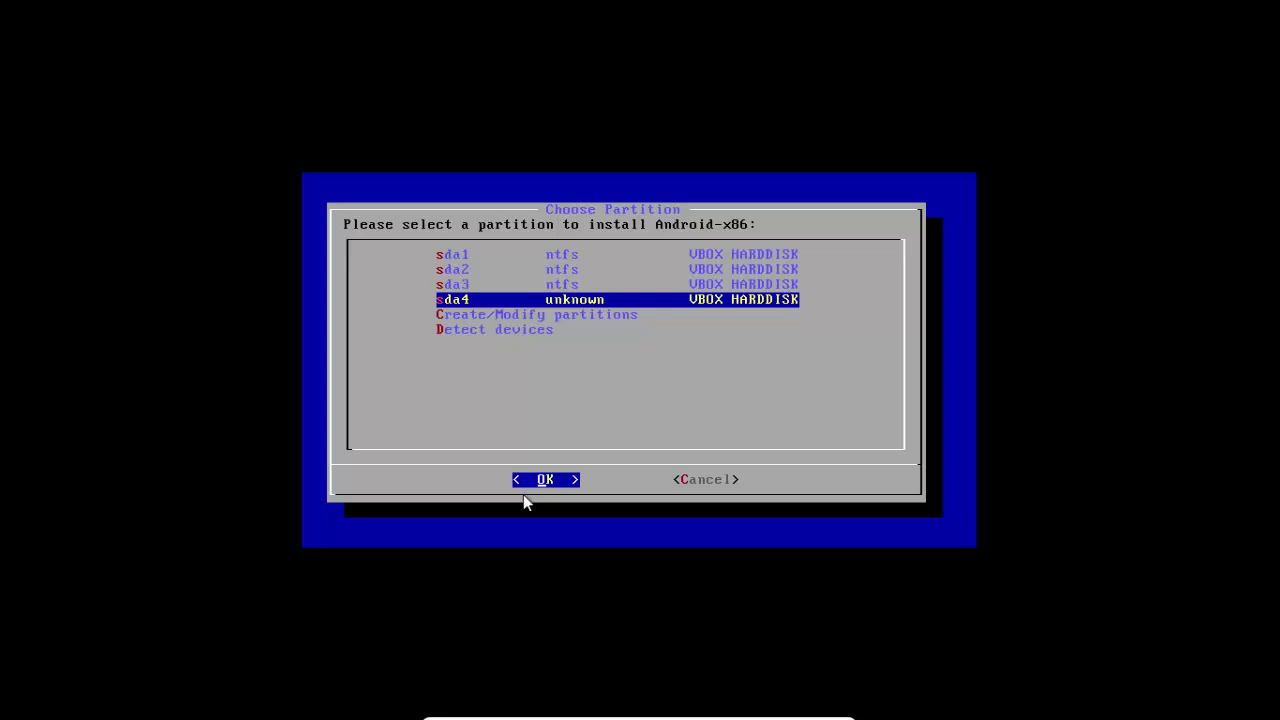
{"action": "key", "text": "Return"}
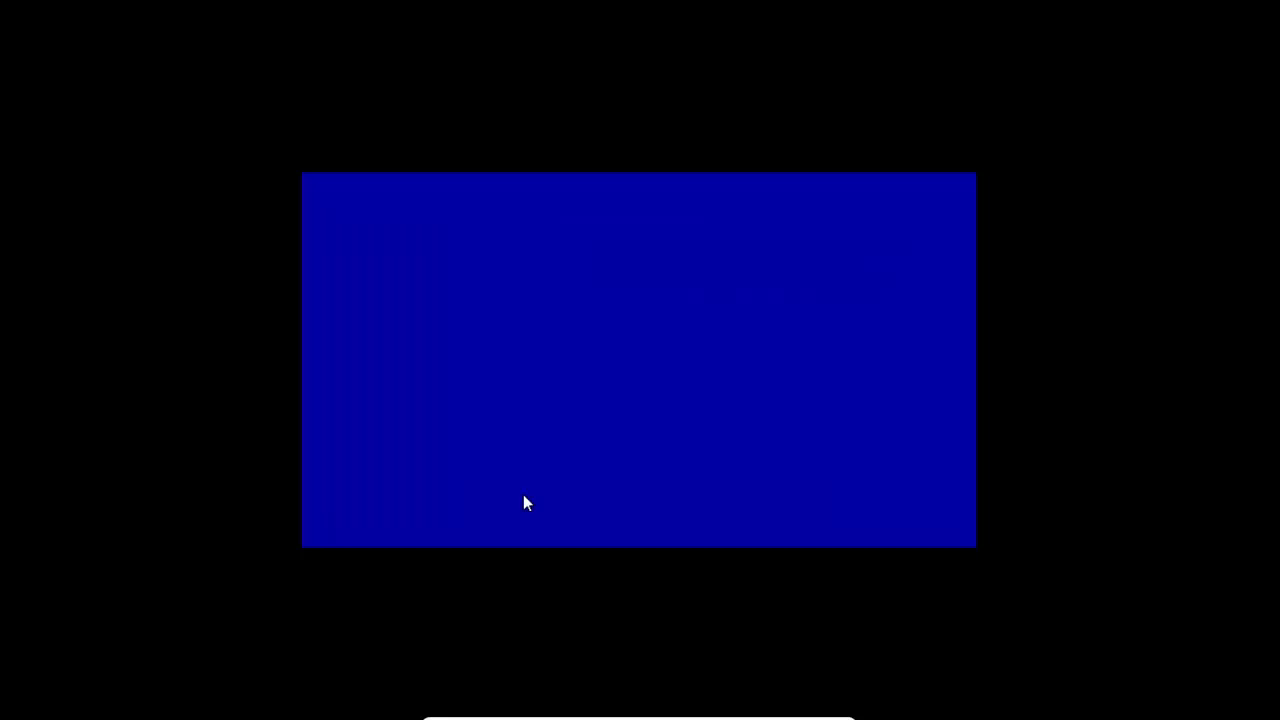
{"action": "key", "text": "Down"}
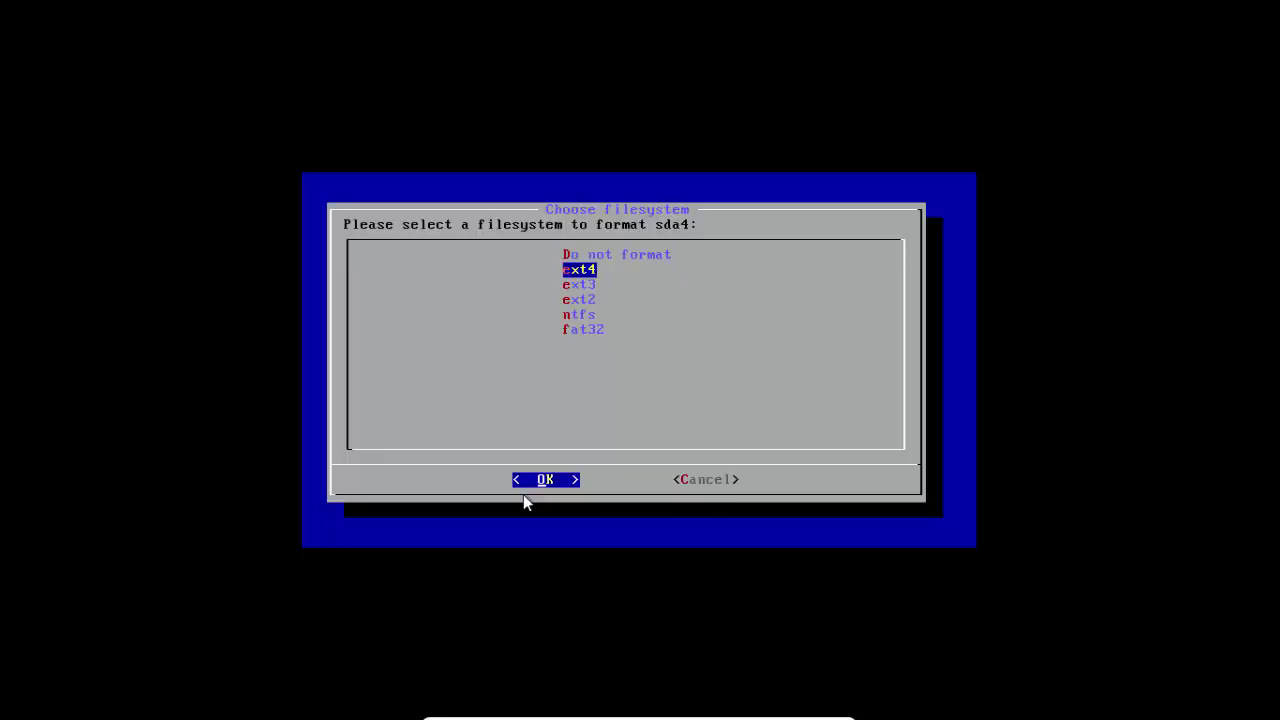
{"action": "key", "text": "Return"}
{"action": "key", "text": "Left"}
{"action": "key", "text": "Return"}
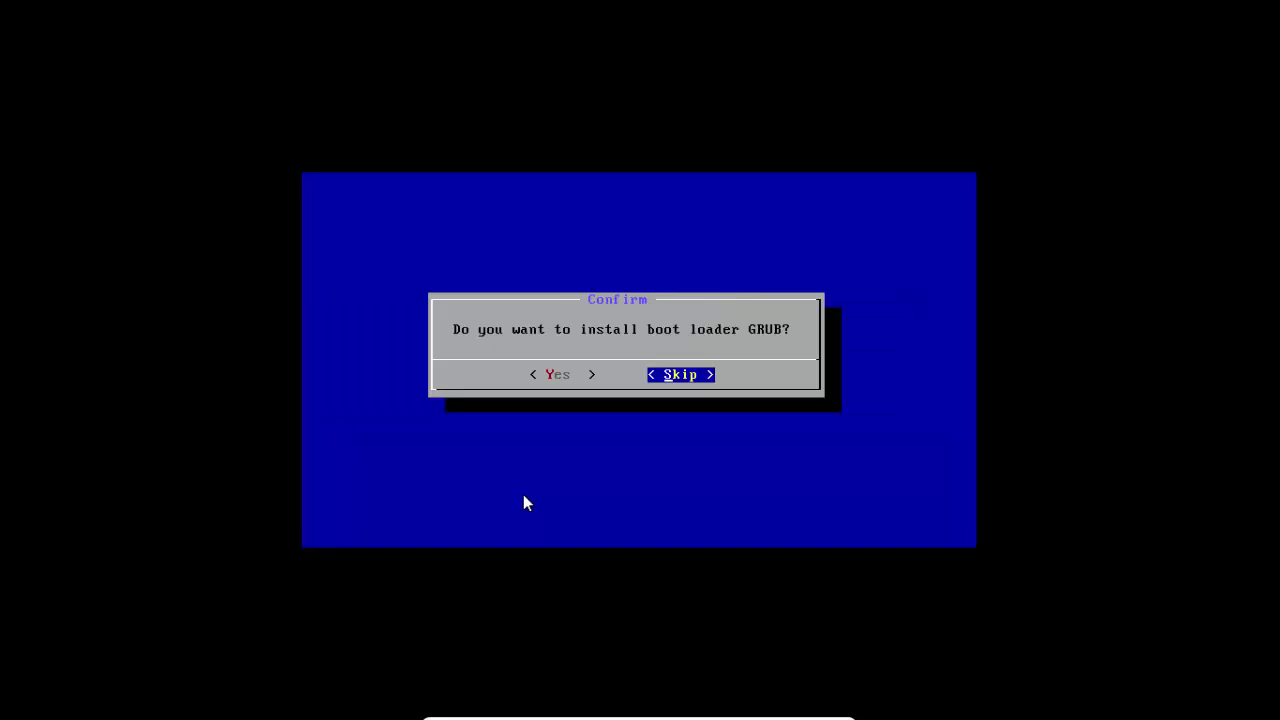
Step: Install the GRUB boot loader with a boot entry for Windows
{"action": "key", "text": "Left"}
{"action": "key", "text": "Return"}
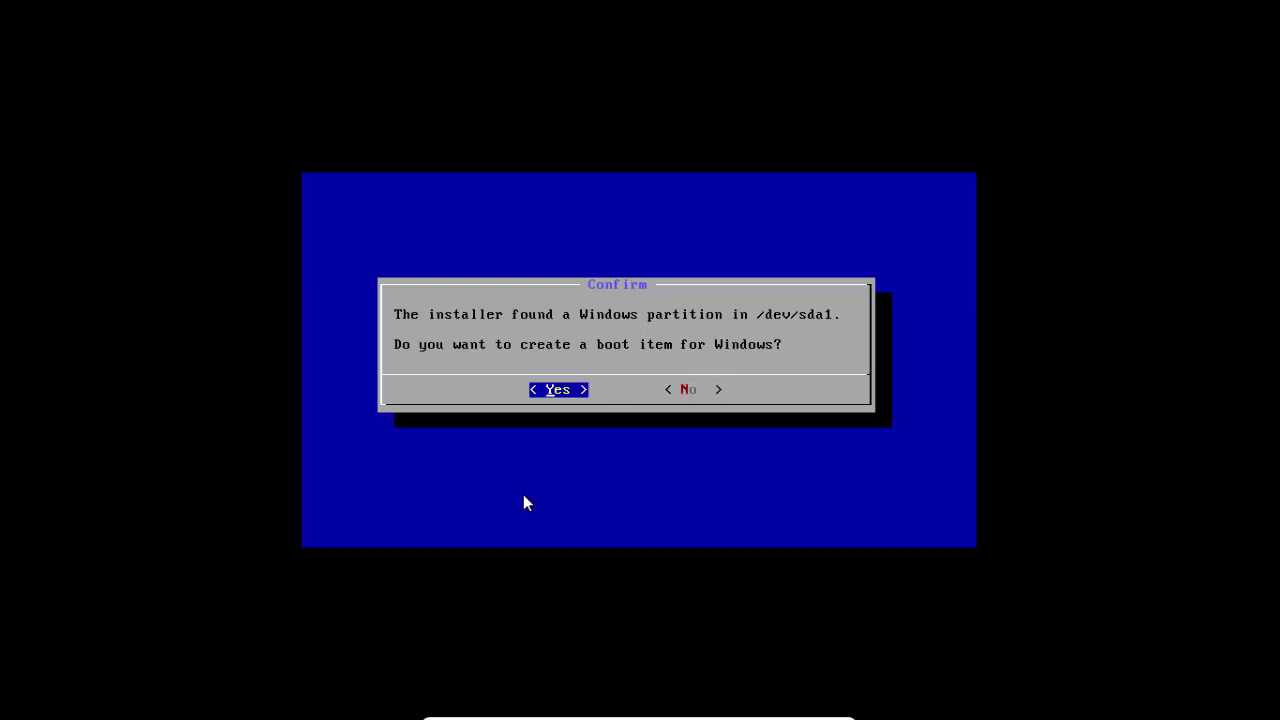
{"action": "key", "text": "Return"}
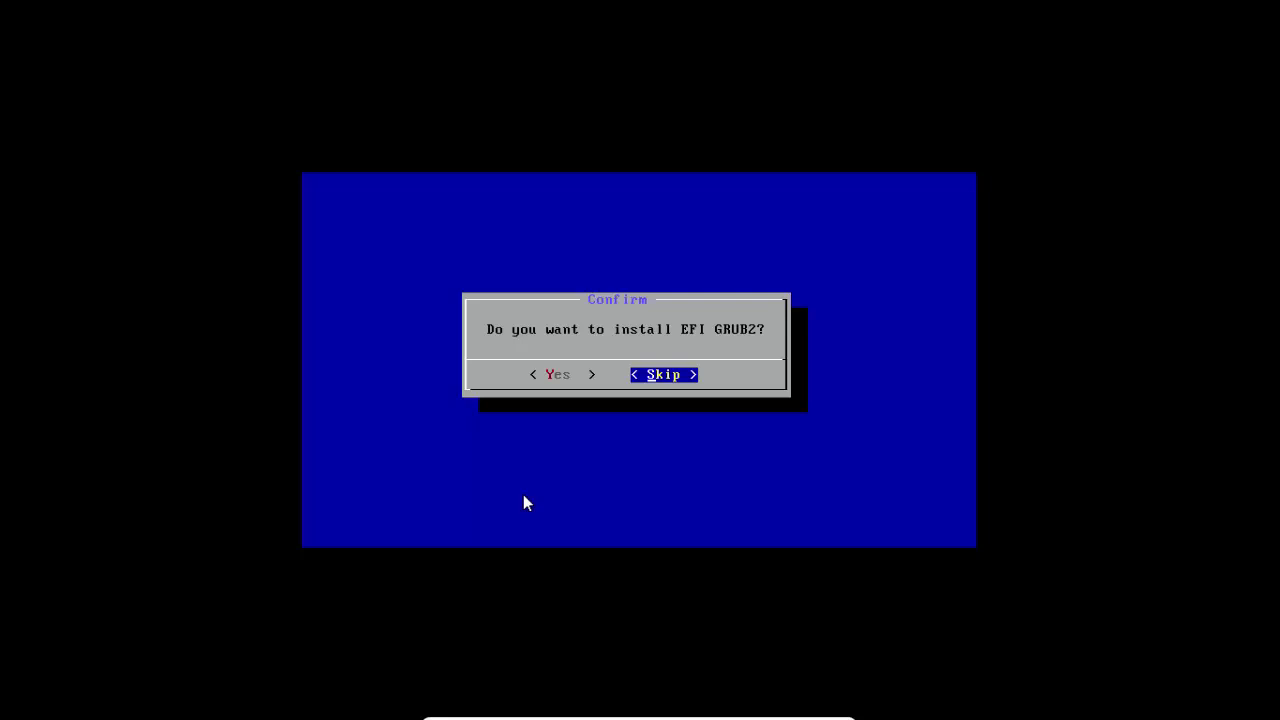
Step: Skip EFI GRUB2, make /system read-write, and select Reboot when installation finishes
{"action": "key", "text": "Left"}
{"action": "key", "text": "Right"}
{"action": "key", "text": "Return"}
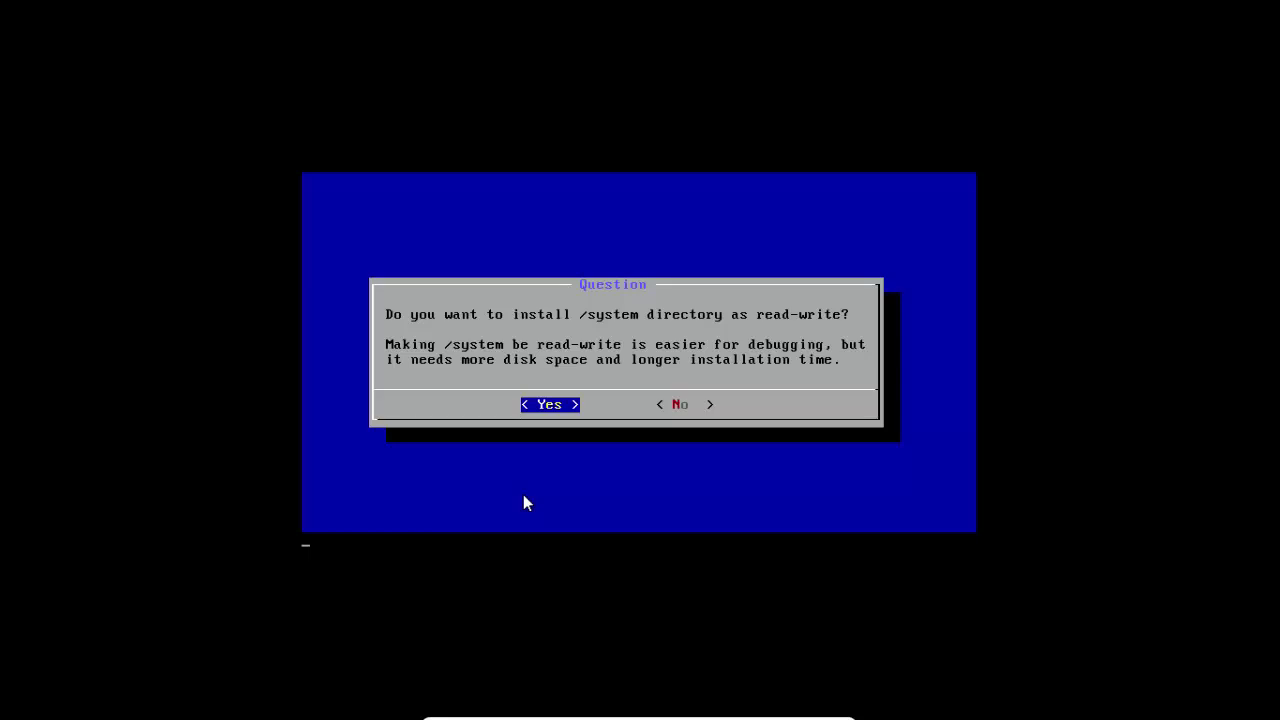
{"action": "key", "text": "Return"}
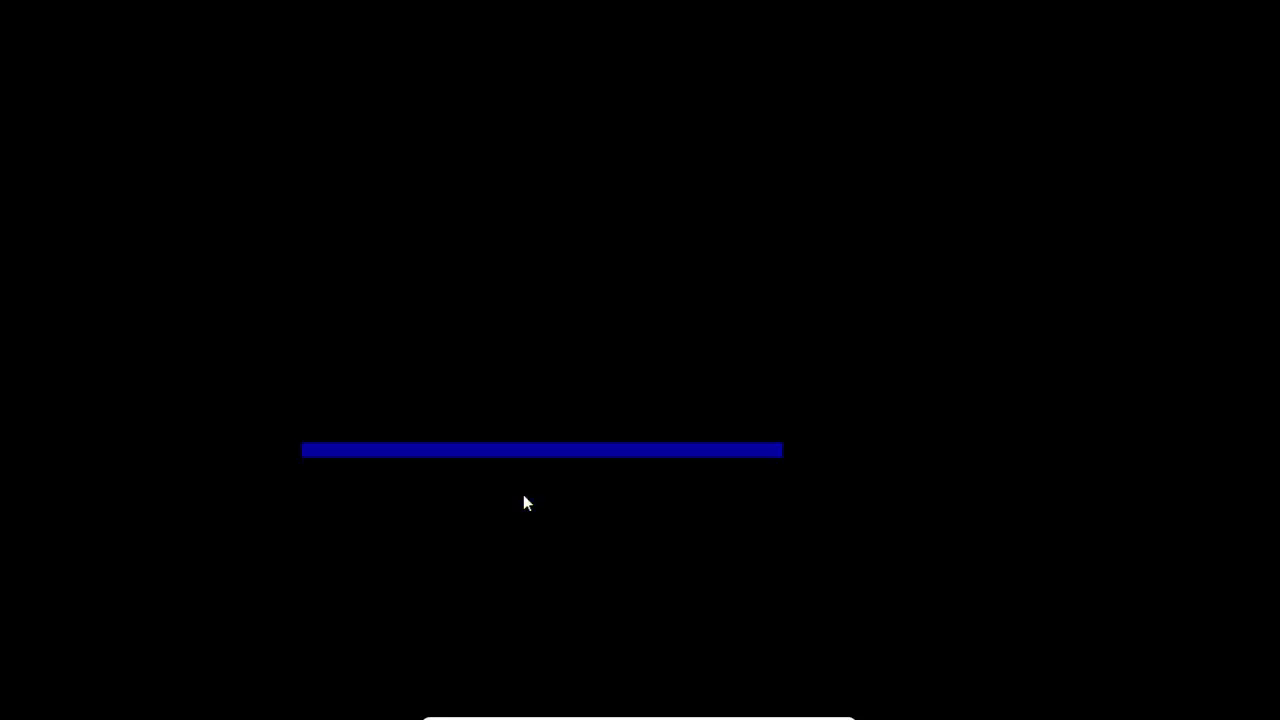
{"action": "key", "text": "Down"}
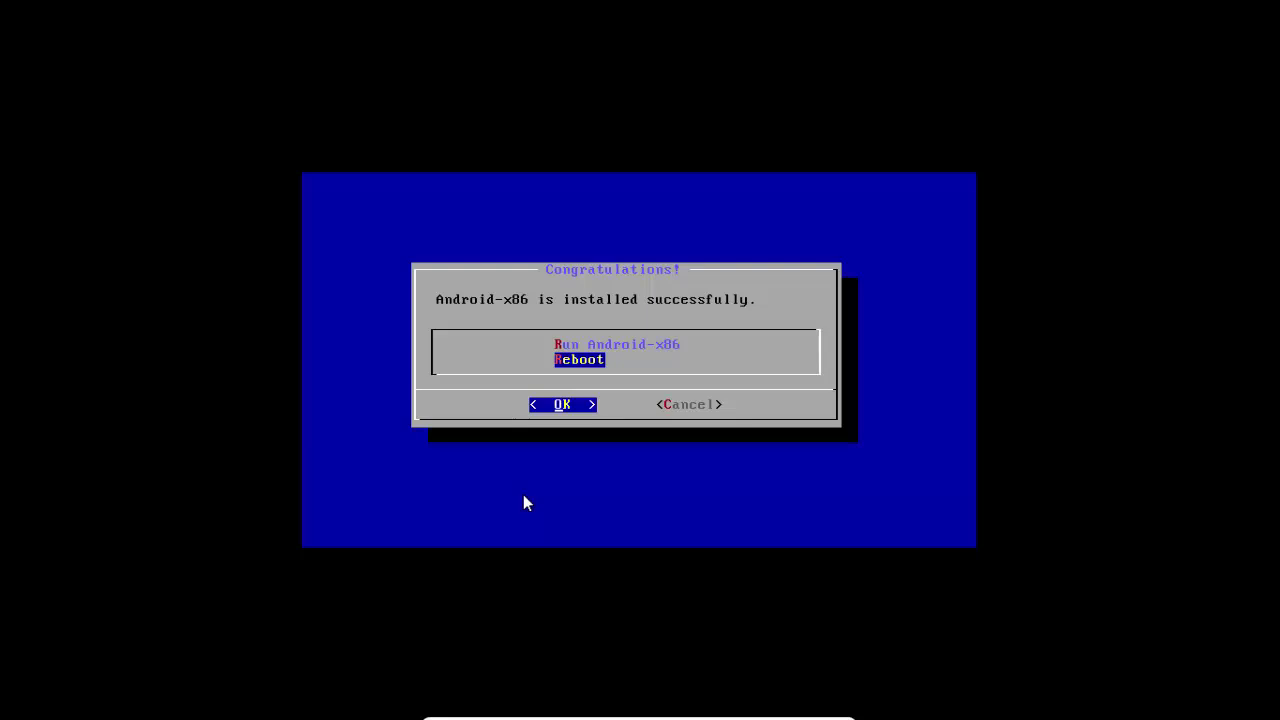
Step: Reboot into the newly installed Android-x86
{"action": "key", "text": "Return"}
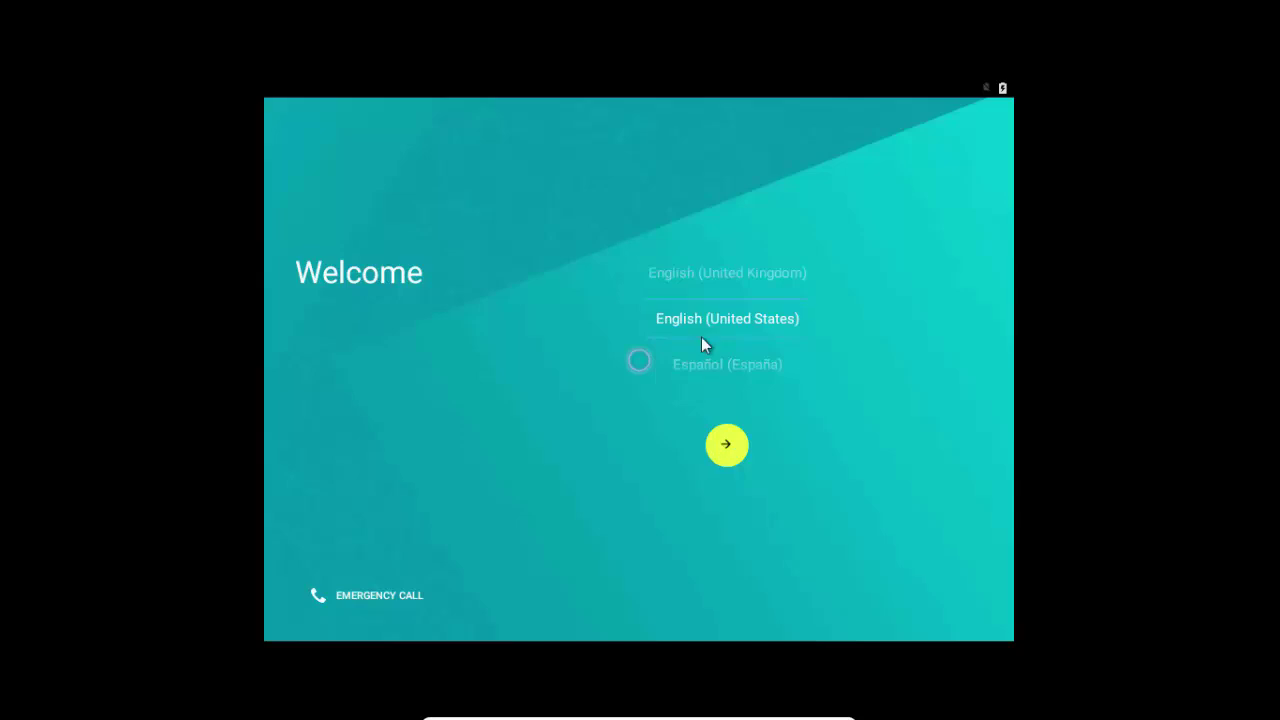
Step: Keep English (United States), and skip the SIM card and Wi-Fi setup without connecting
{"action": "left_click", "coordinate": [726, 449]}
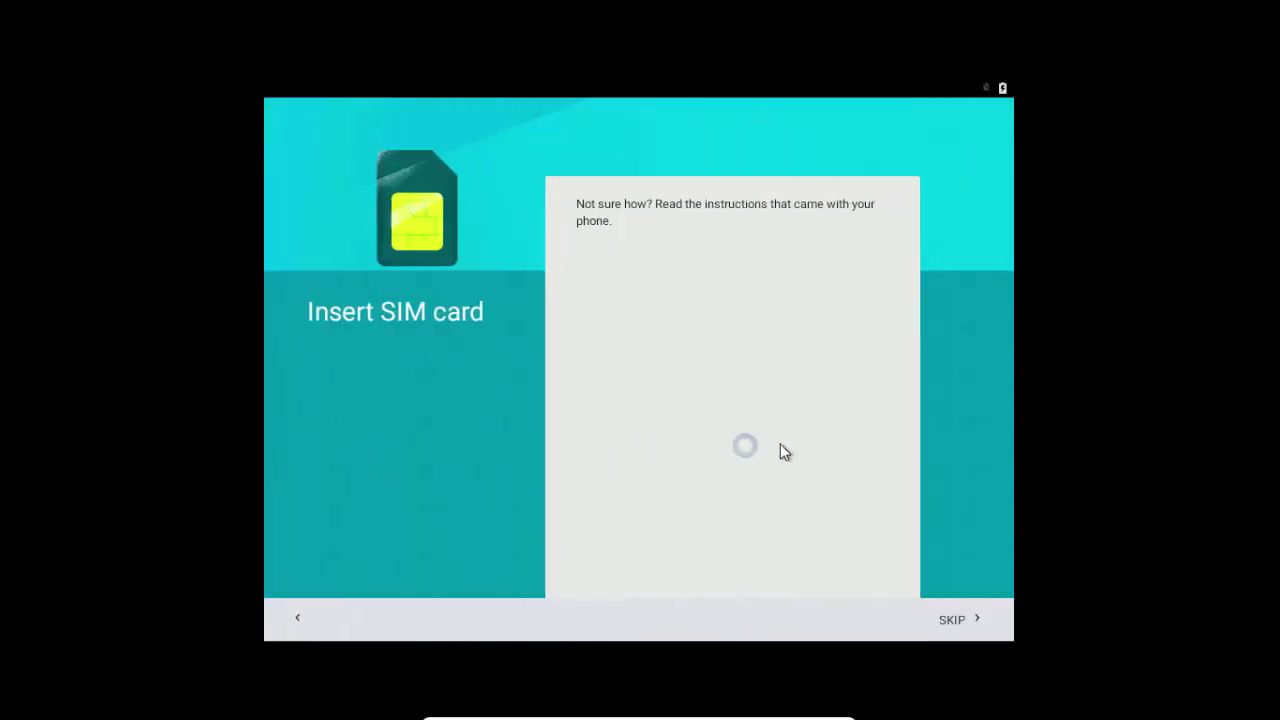
{"action": "left_click", "coordinate": [955, 622]}
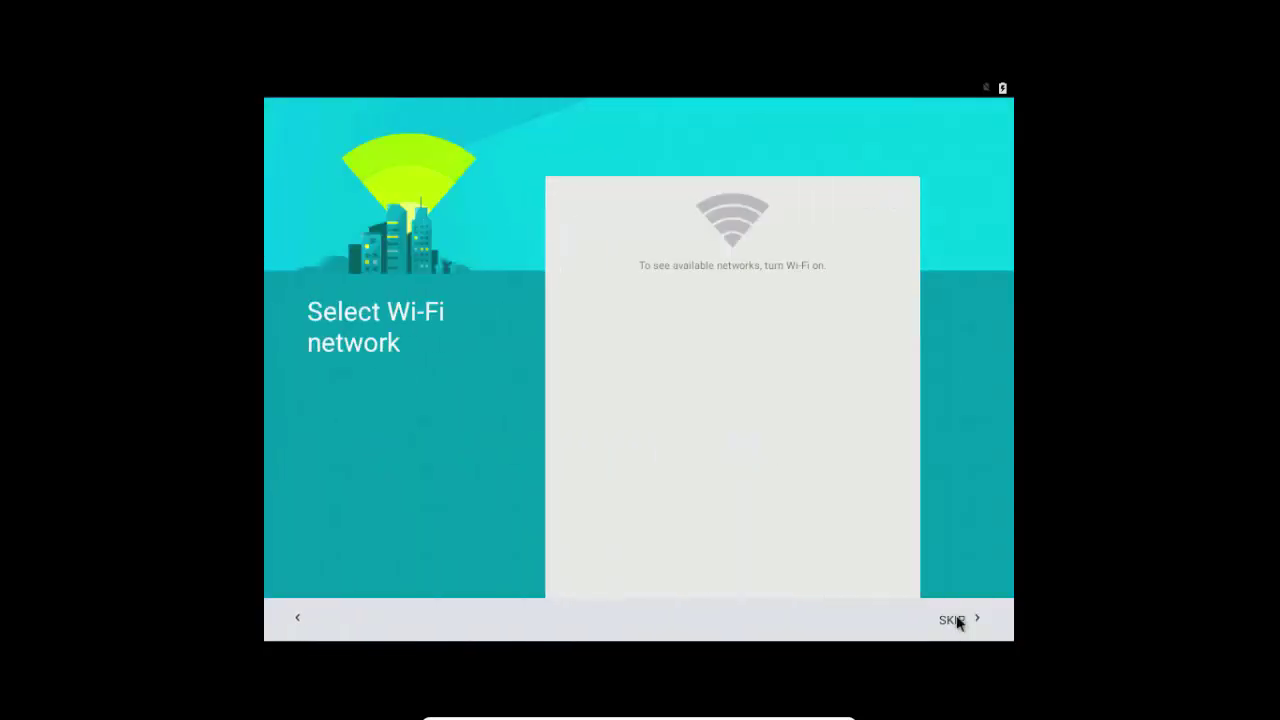
{"action": "left_click", "coordinate": [955, 621]}
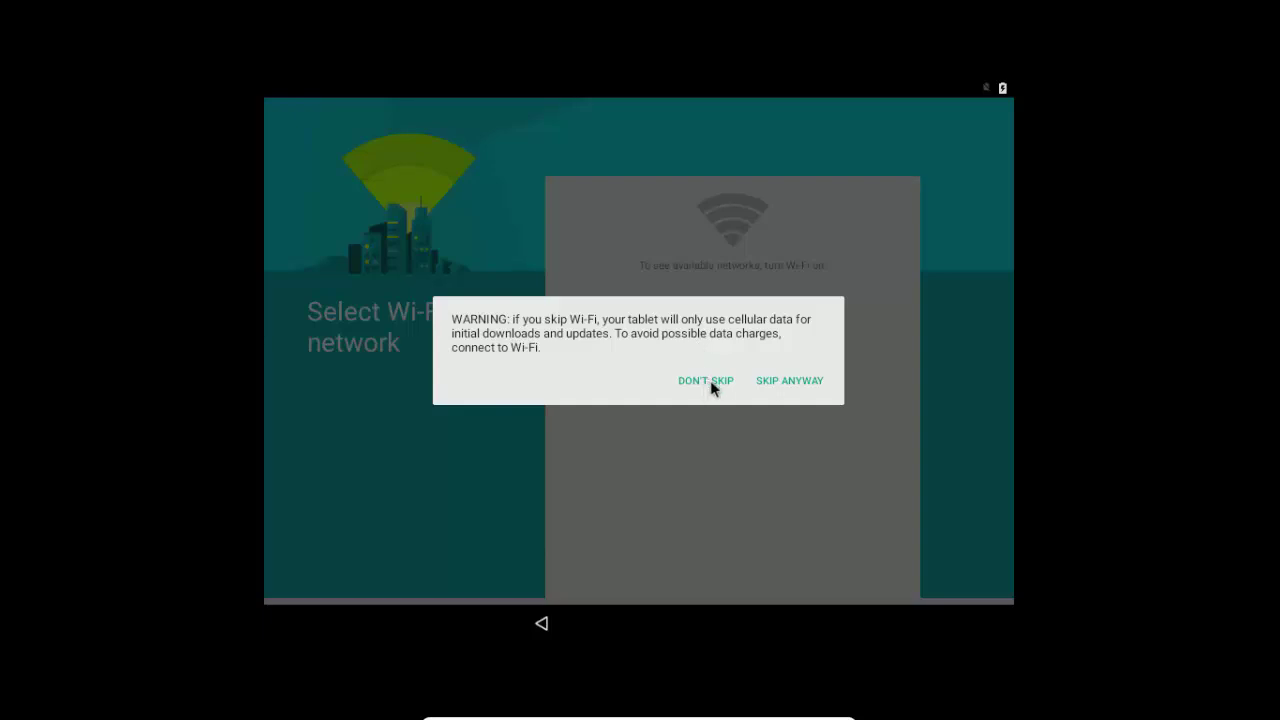
{"action": "left_click", "coordinate": [786, 381]}
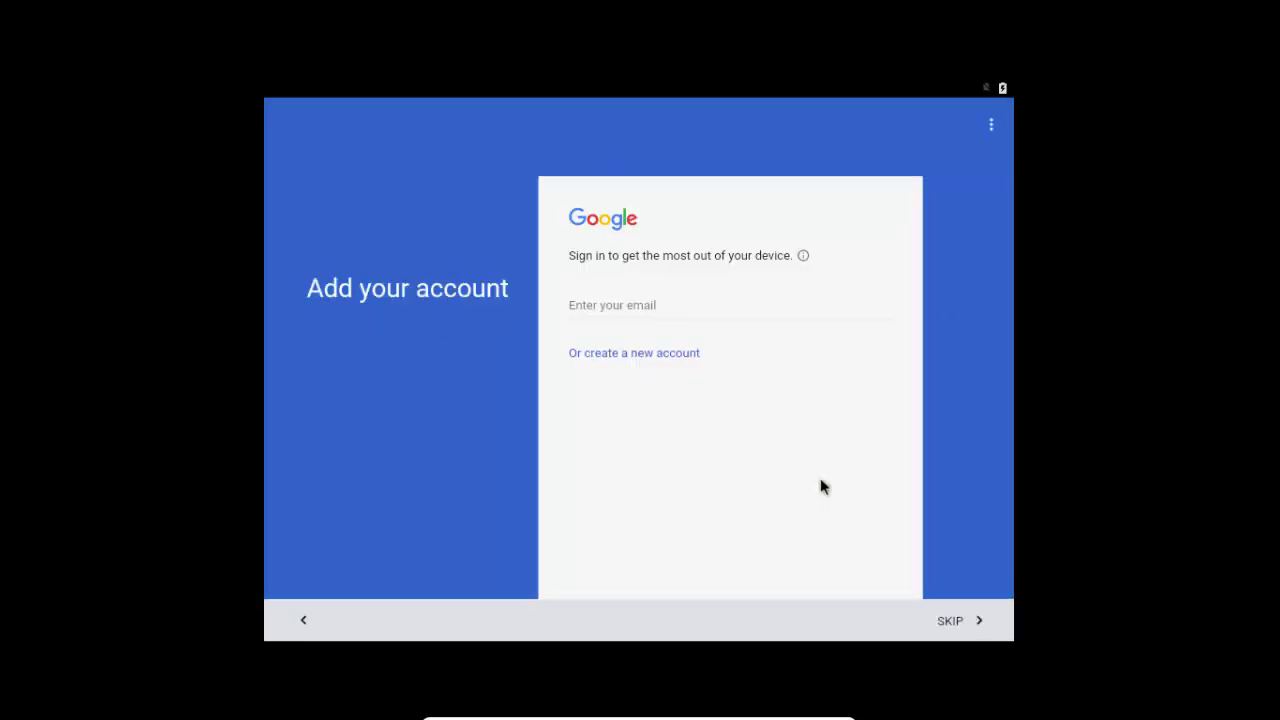
Step: Skip adding a Google account and keep the current date and time
{"action": "left_click", "coordinate": [956, 622]}
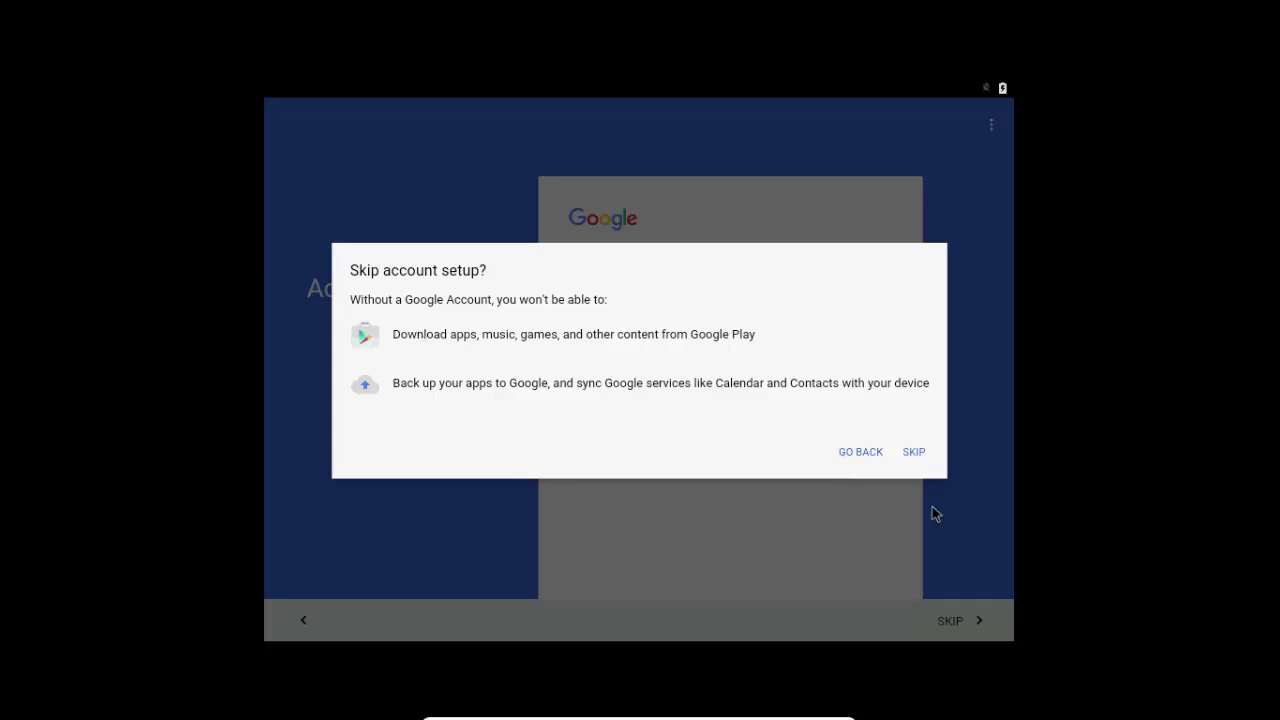
{"action": "left_click", "coordinate": [914, 455]}
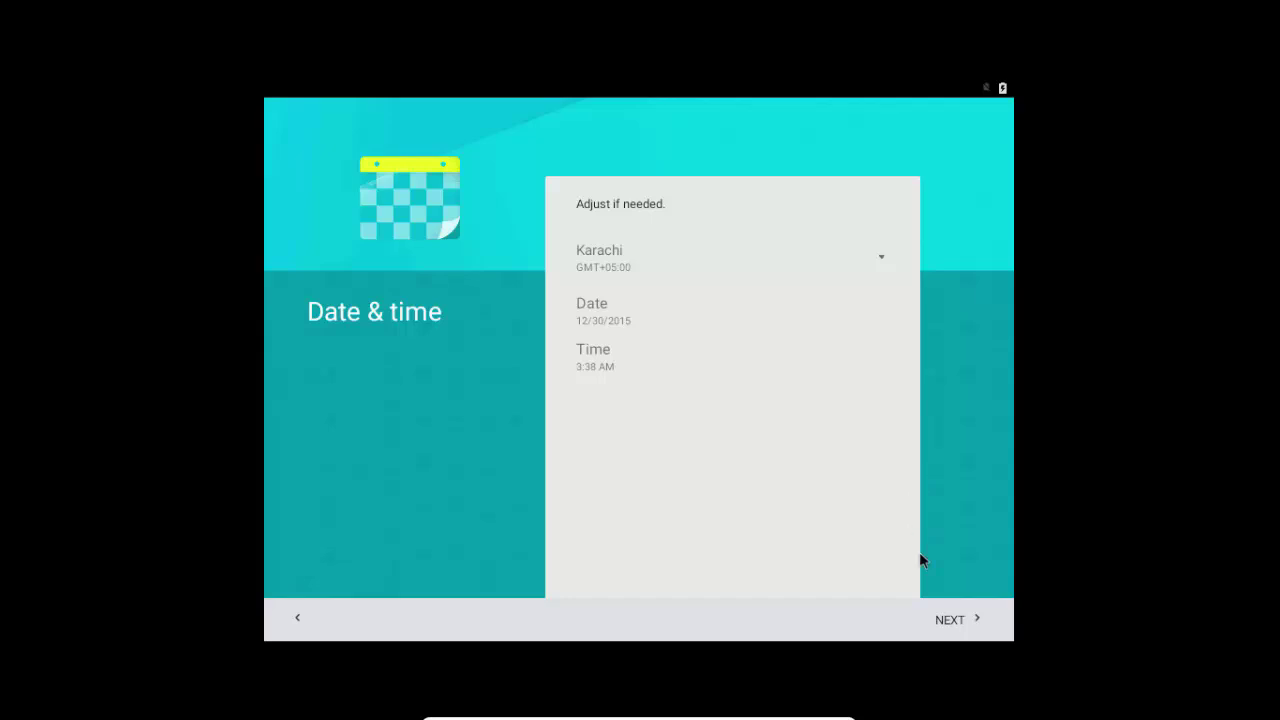
{"action": "left_click", "coordinate": [962, 627]}
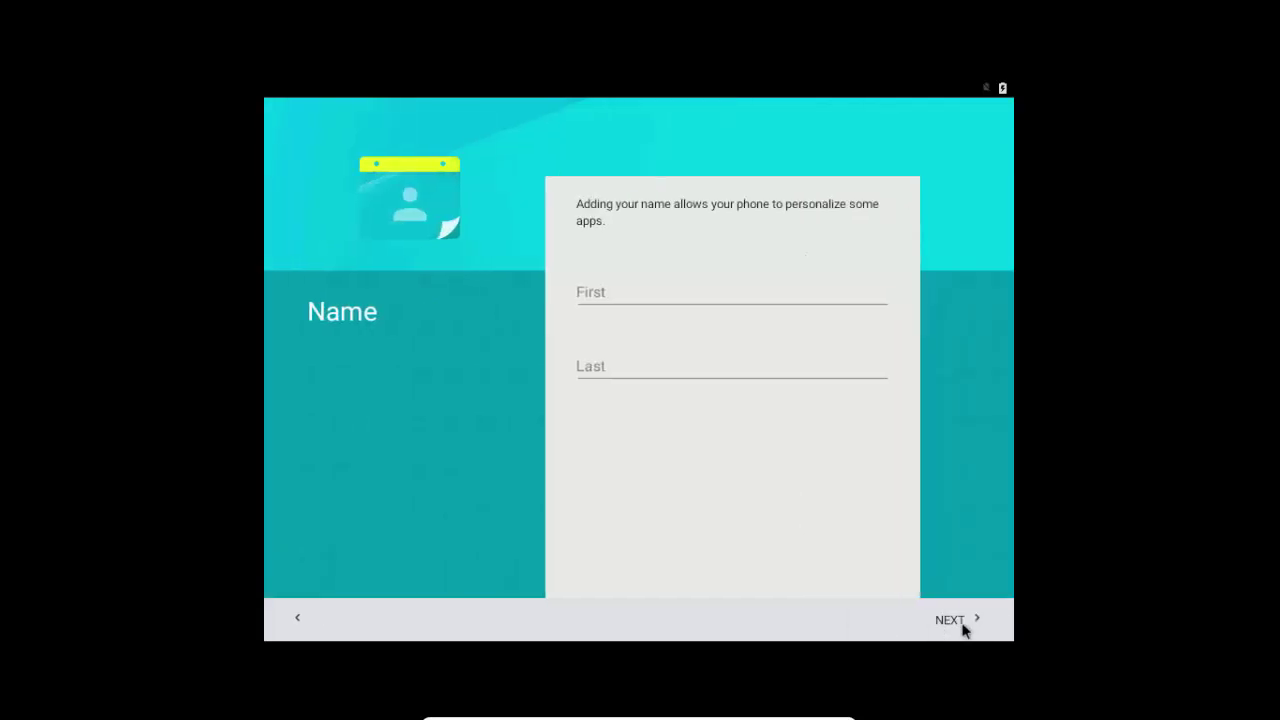
Step: Enter the owner's first and last name and continue to Google services
{"action": "left_click", "coordinate": [620, 290]}
{"action": "type", "text": "Az"}
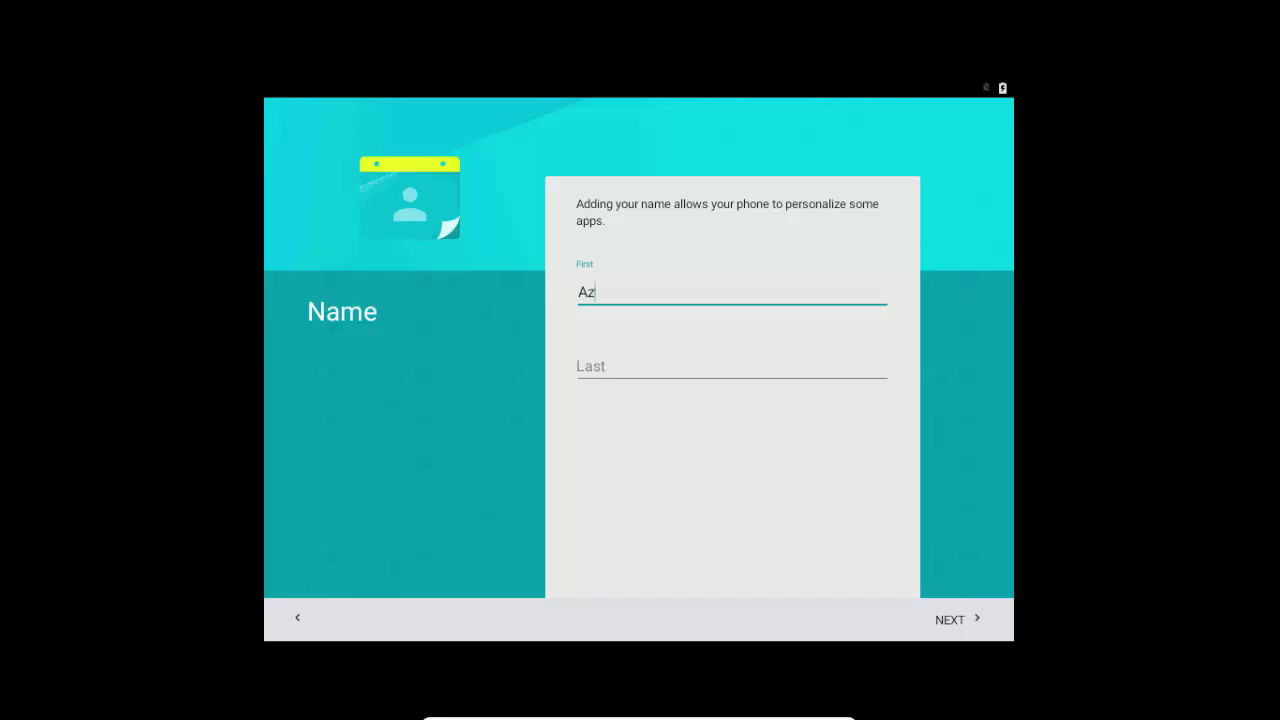
{"action": "type", "text": "eem"}
{"action": "left_click", "coordinate": [731, 366]}
{"action": "type", "text": "Ta"}
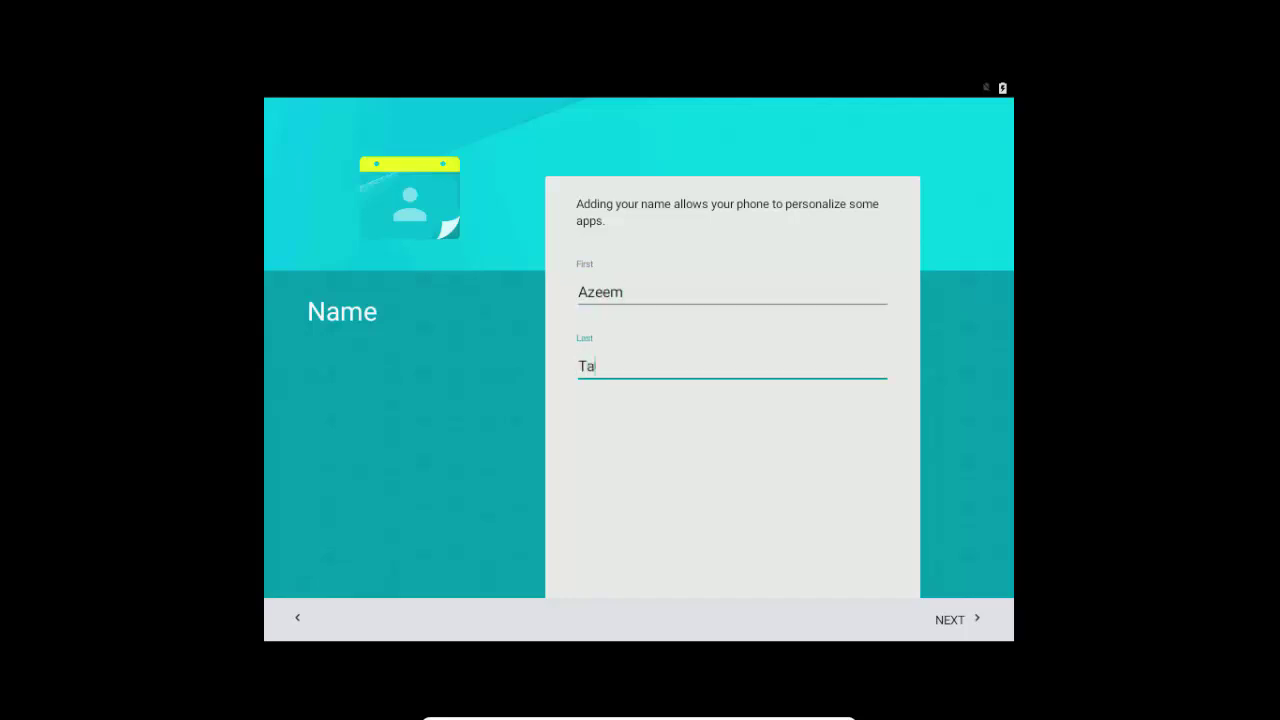
{"action": "type", "text": "riq"}
{"action": "key", "text": "Tab"}
{"action": "key", "text": "Tab"}
{"action": "left_click", "coordinate": [967, 621]}
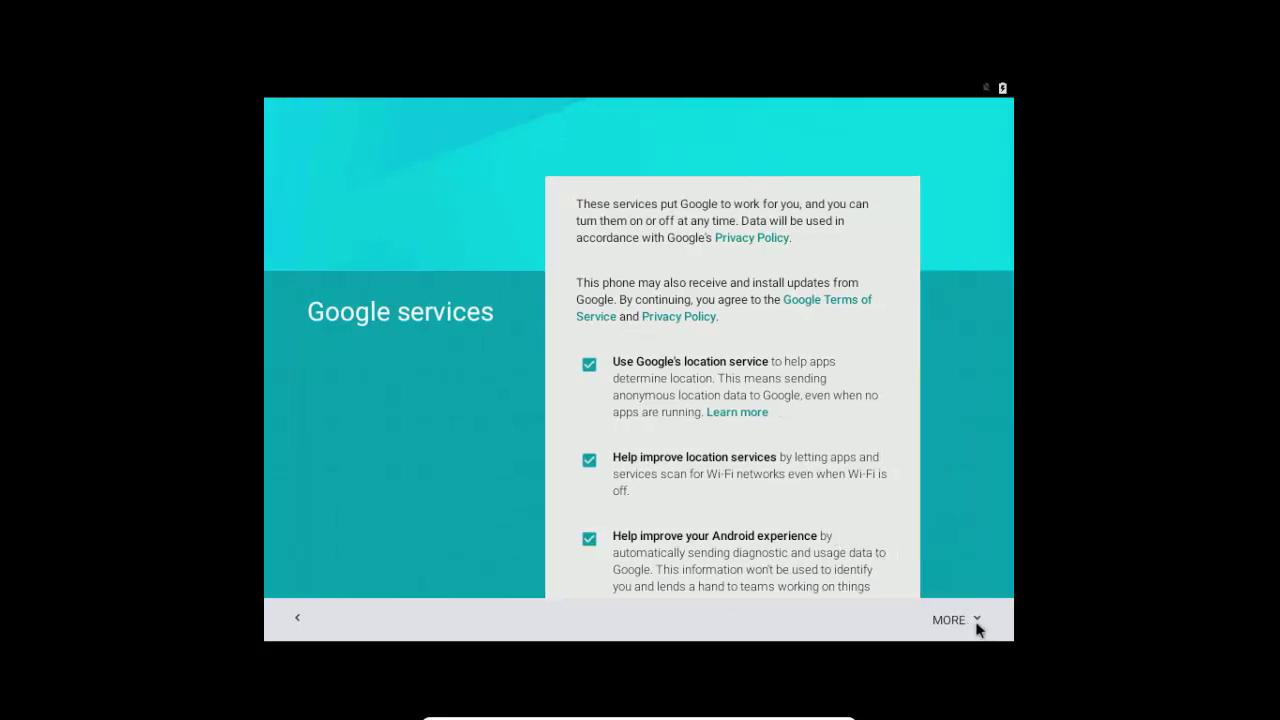
Step: Accept the Google services defaults, dismiss the home screen welcome tip, and open all apps
{"action": "left_click", "coordinate": [971, 618]}
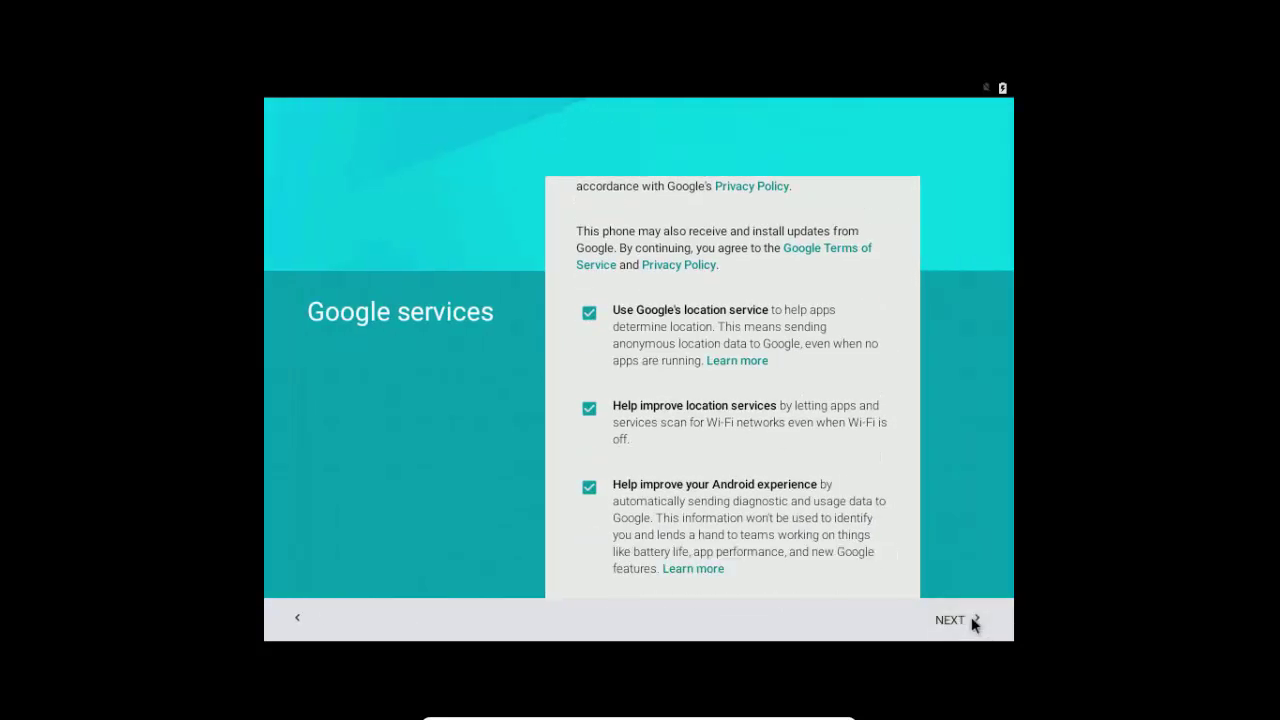
{"action": "left_click", "coordinate": [971, 620]}
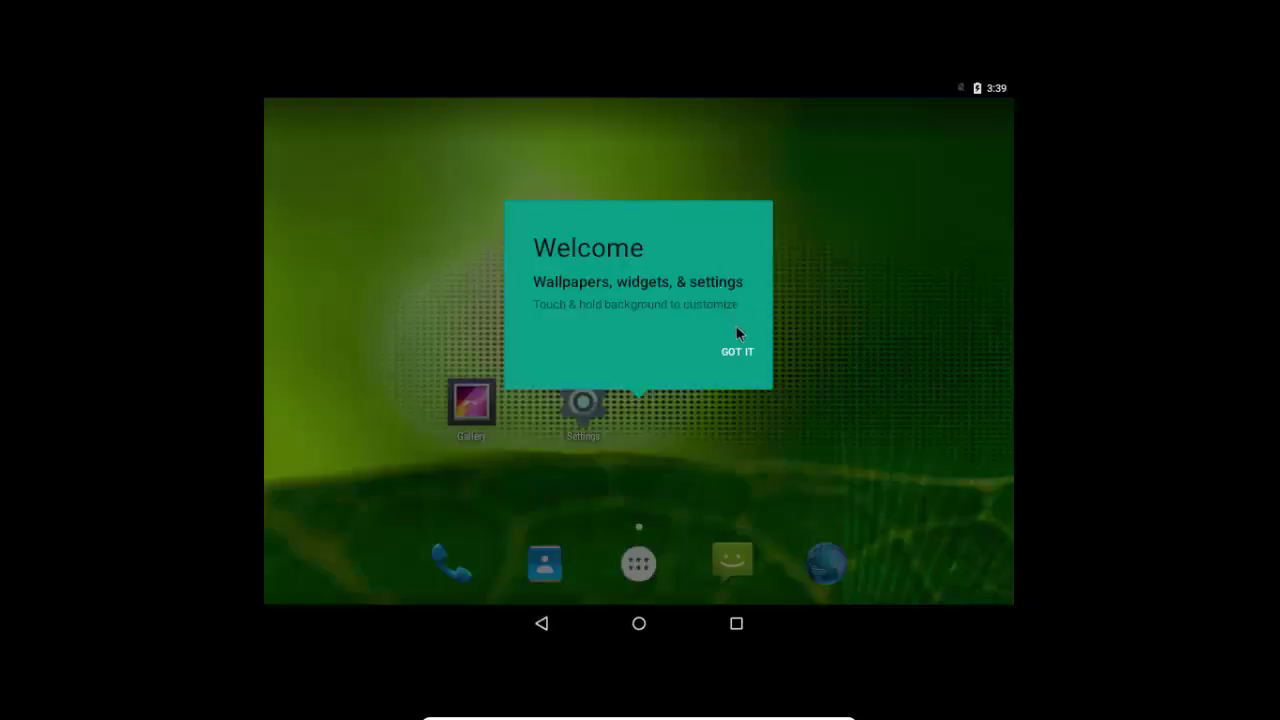
{"action": "left_click", "coordinate": [741, 352]}
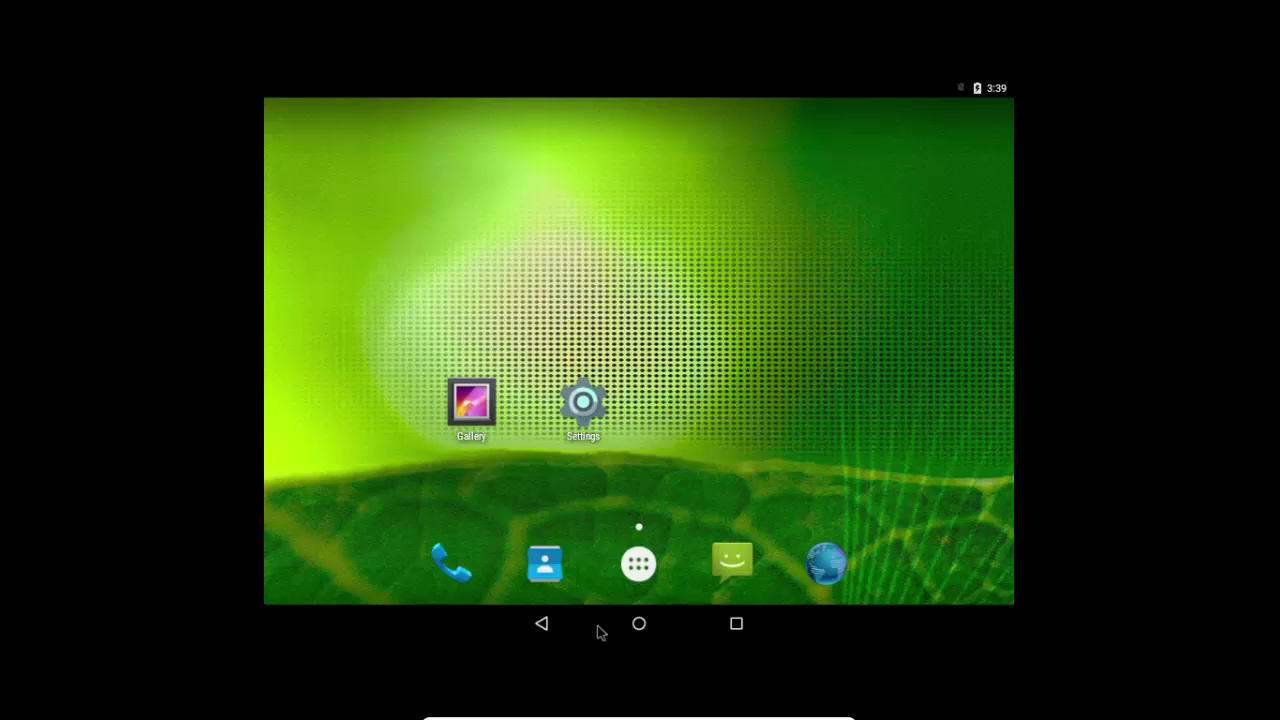
{"action": "left_click", "coordinate": [632, 578]}
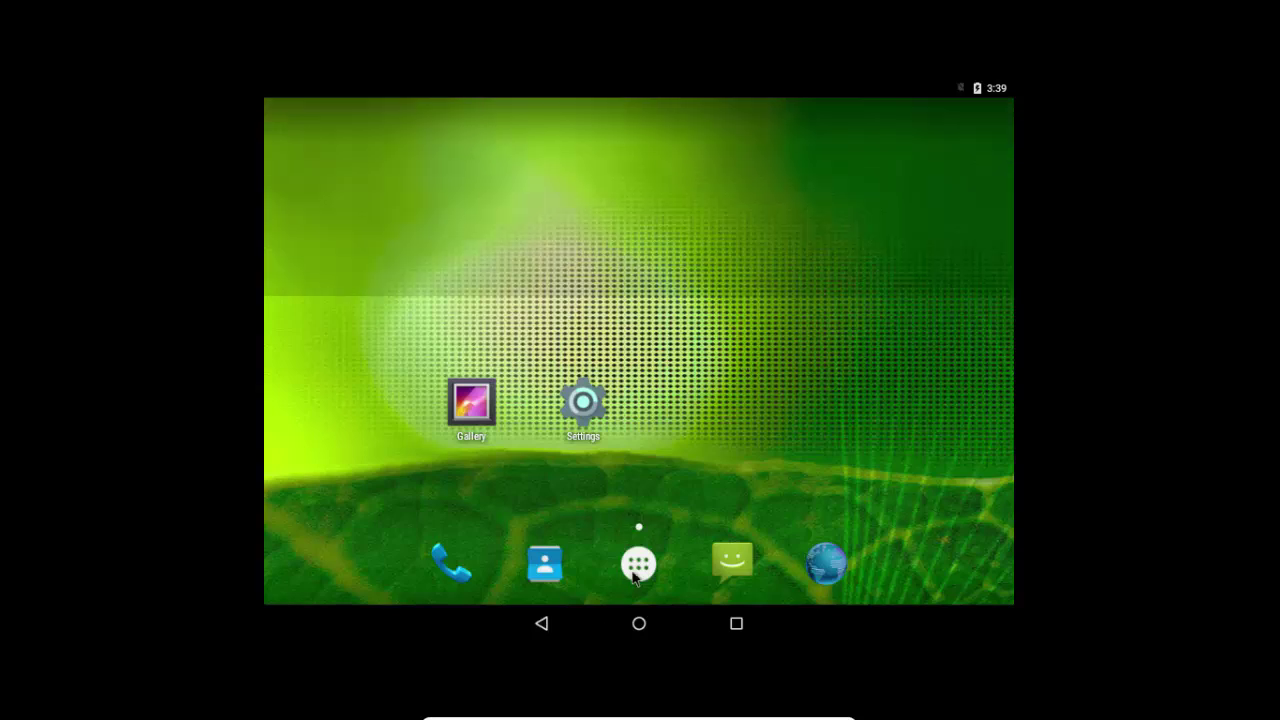